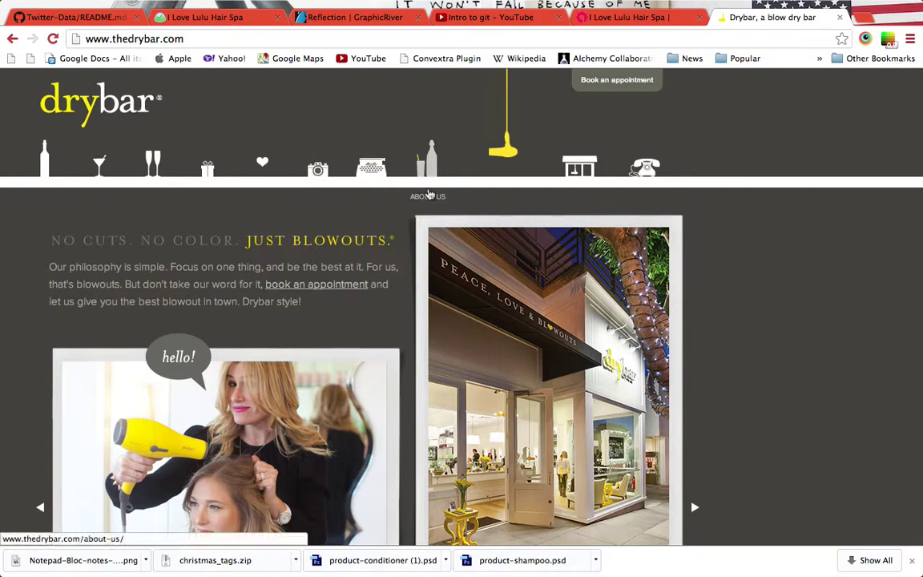
# - Switch to Photoshop and create a new RGB document 1000 by 100 pixels at 72 pixels/inch with a white background
pyautogui.hotkey('ctrl', 'Left')
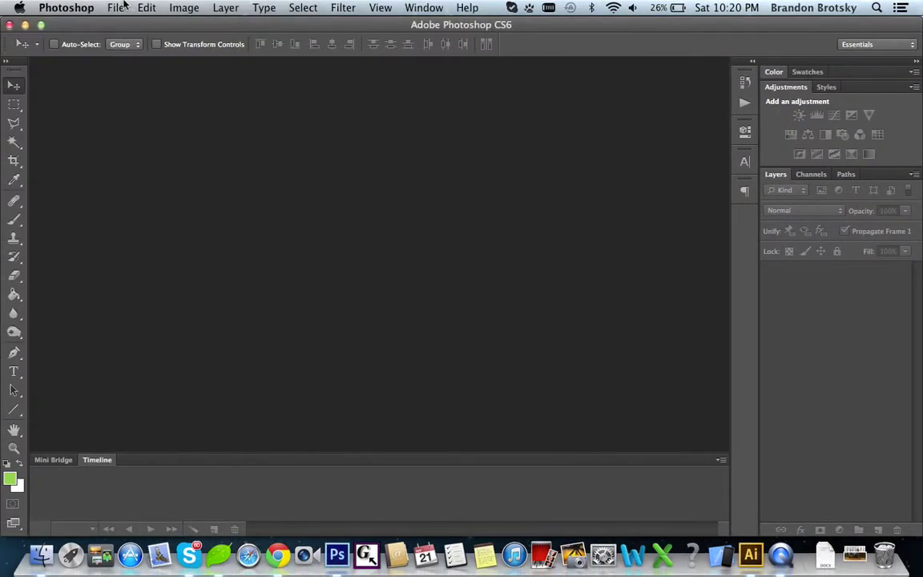
pyautogui.click(118, 6)
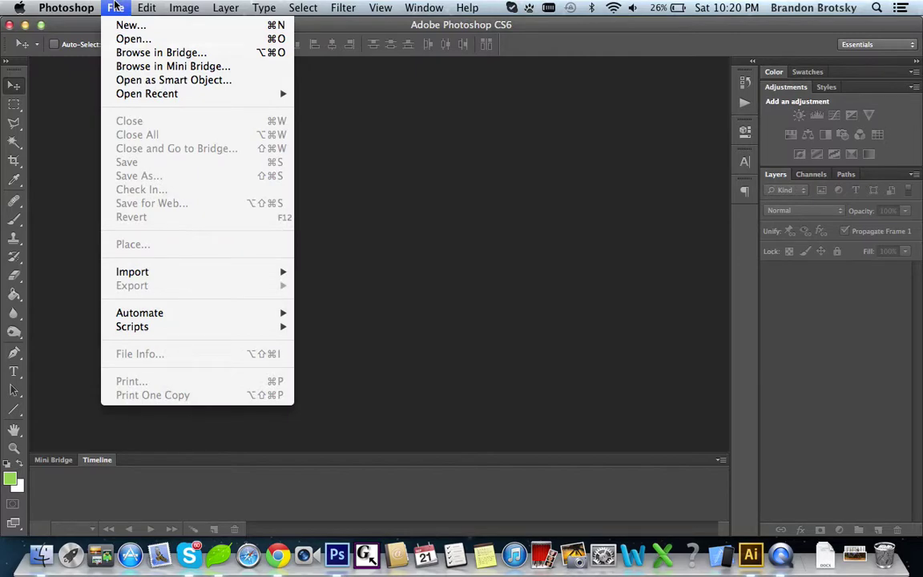
pyautogui.click(131, 25)
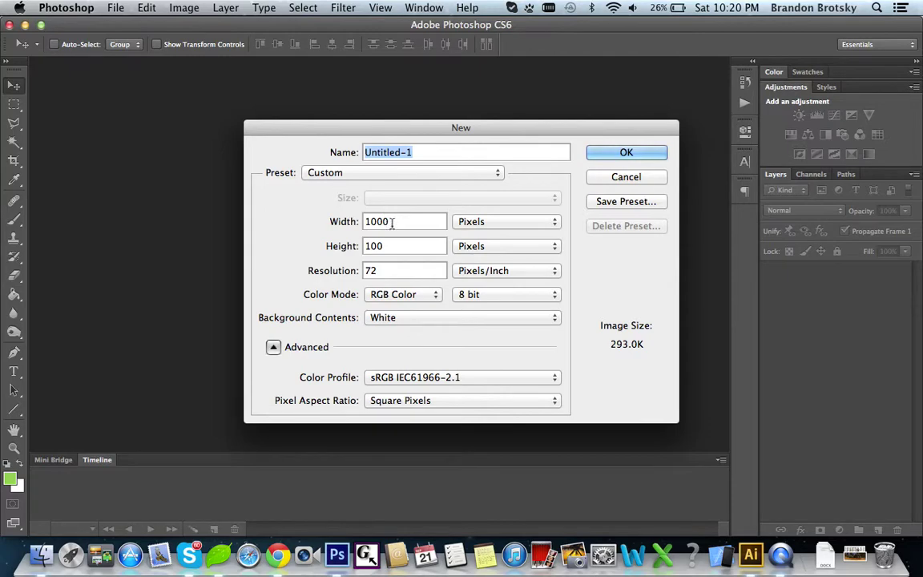
pyautogui.click(424, 219)
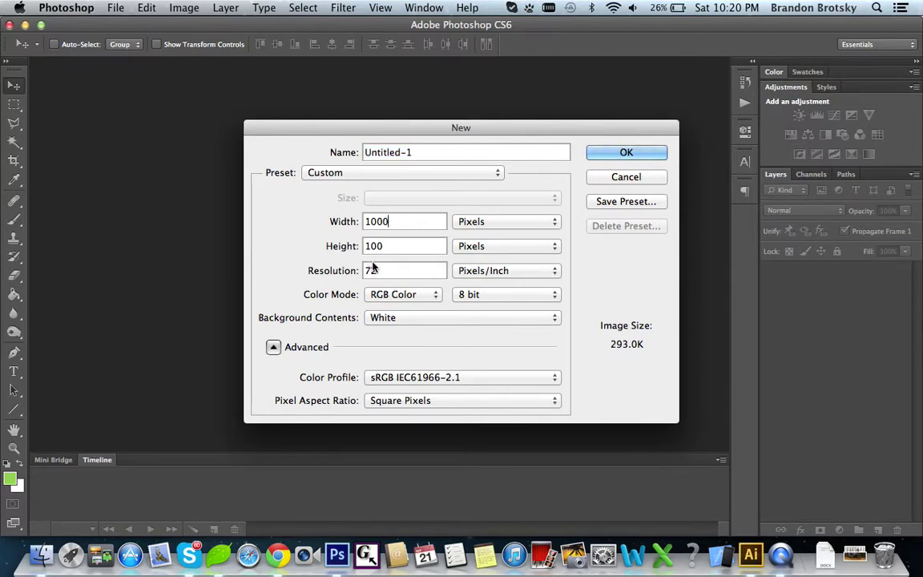
pyautogui.doubleClick(392, 244)
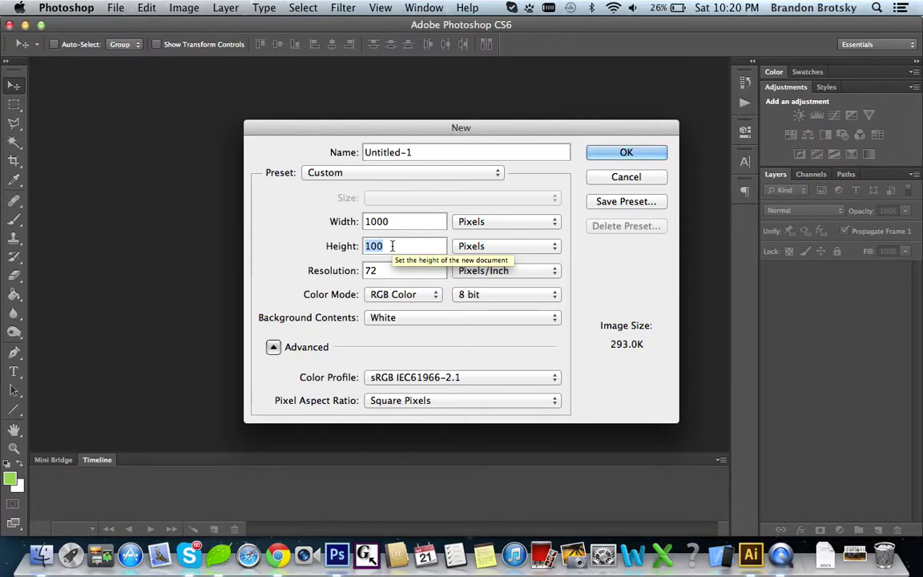
pyautogui.doubleClick(397, 221)
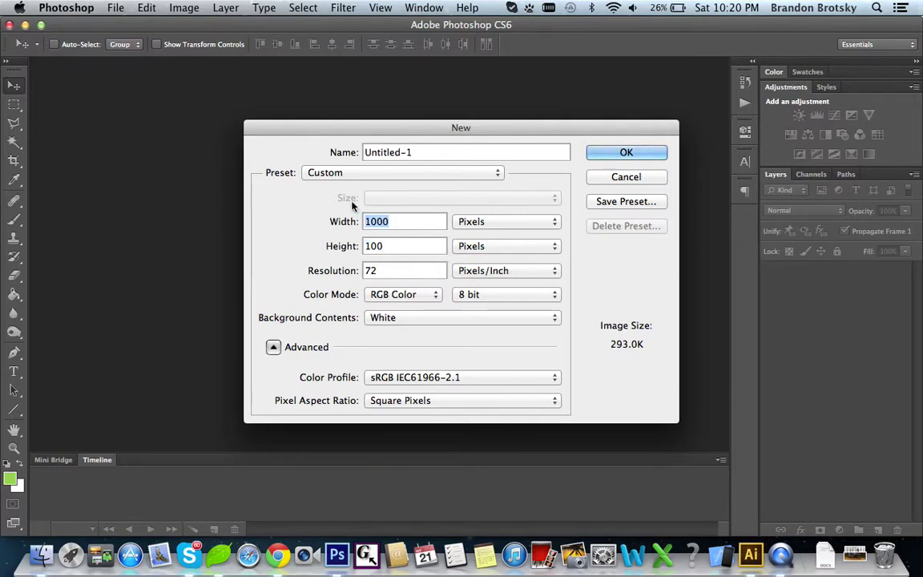
pyautogui.click(618, 154)
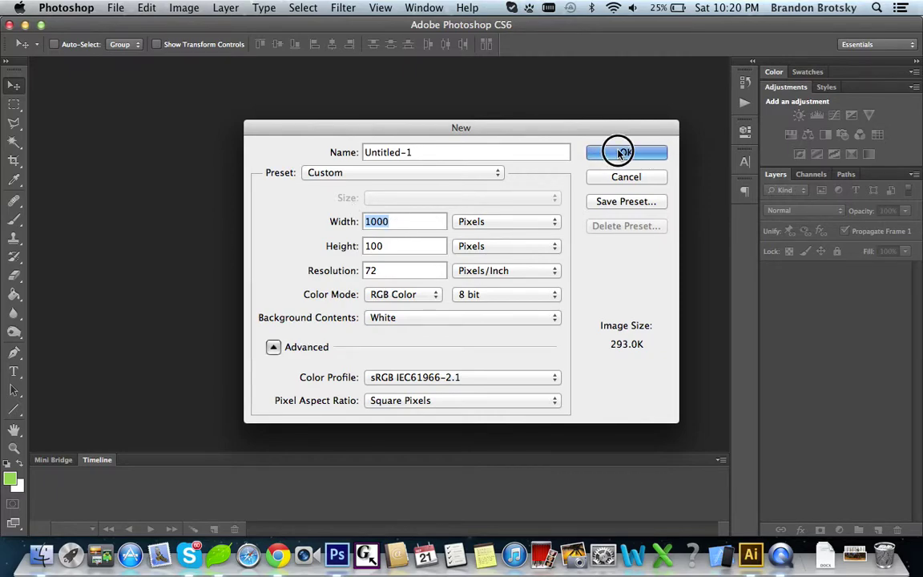
# - Place notepad.psd from Finder into the Photoshop document and align it with the canvas's left edge
pyautogui.click(41, 554)
pyautogui.moveTo(150, 28); pyautogui.dragTo(445, 35)
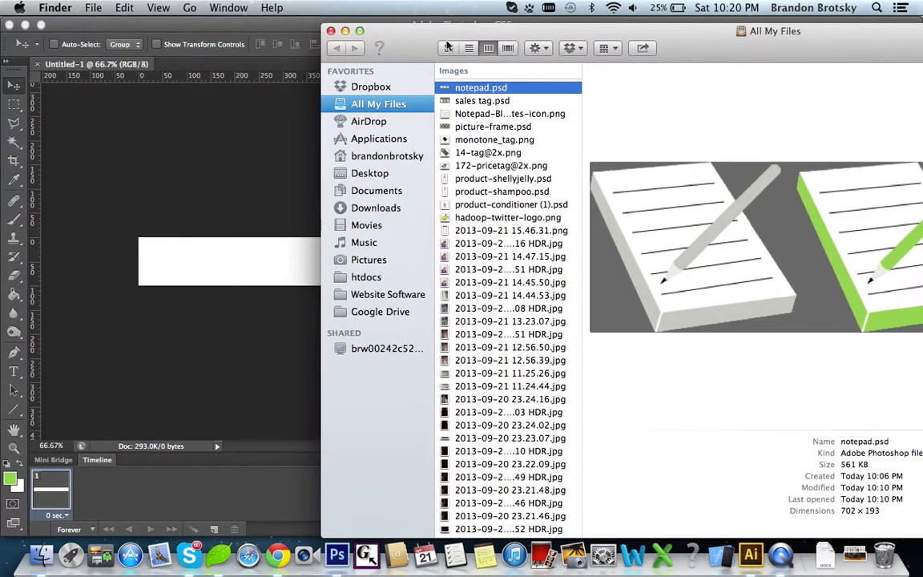
pyautogui.moveTo(476, 91); pyautogui.dragTo(272, 265)
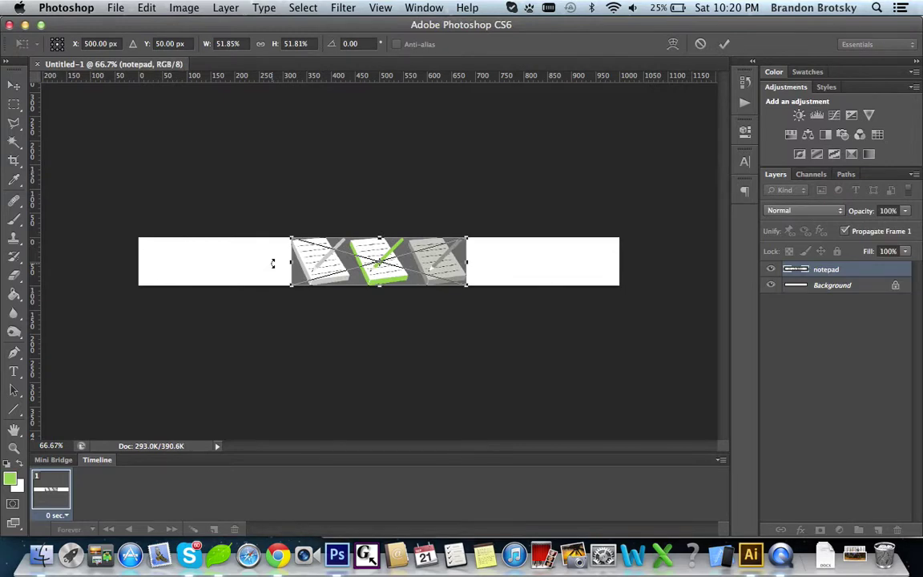
pyautogui.click(440, 253)
pyautogui.moveTo(427, 253); pyautogui.dragTo(277, 261)
pyautogui.press('Return')
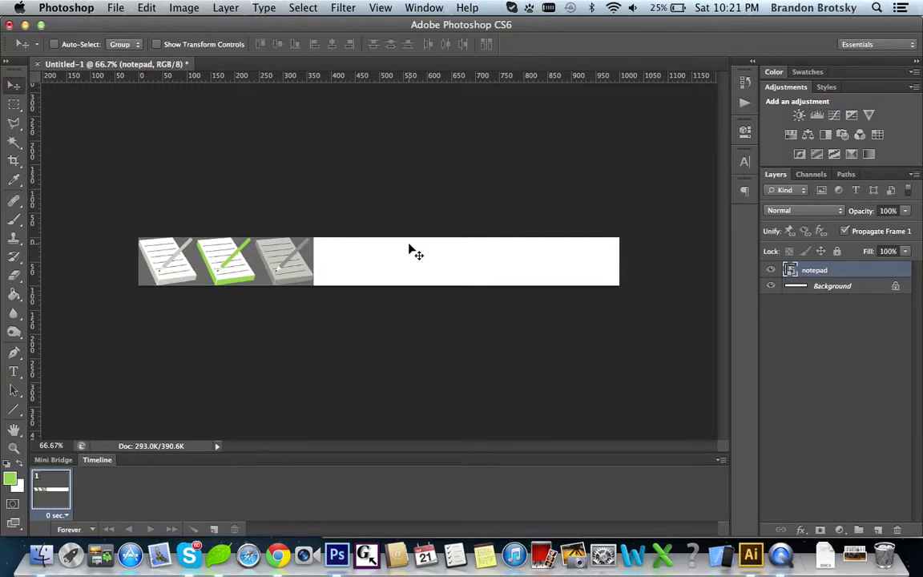
# - Extend the canvas height to 200 pixels with the anchor at the top centre
pyautogui.scroll(5, 408, 251)
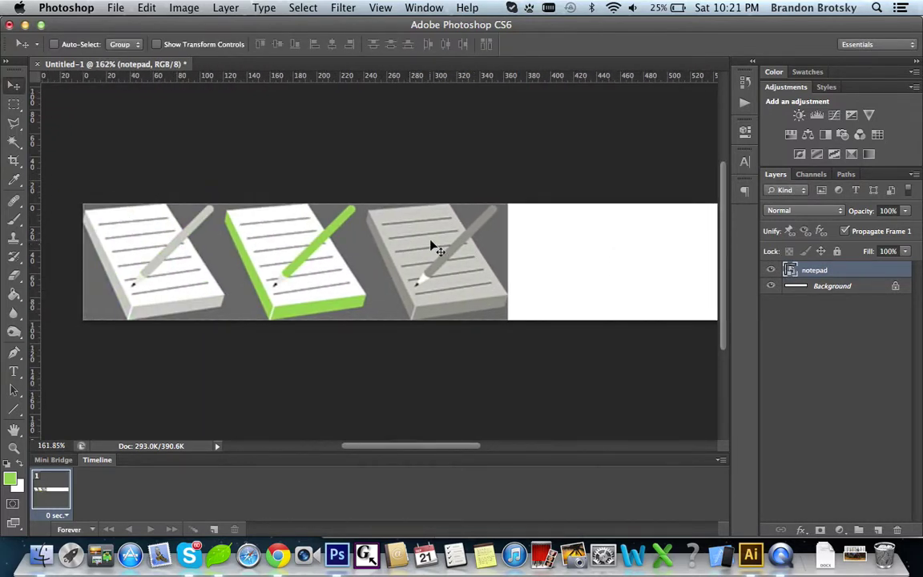
pyautogui.hscroll(-3, 431, 245)
pyautogui.click(184, 7)
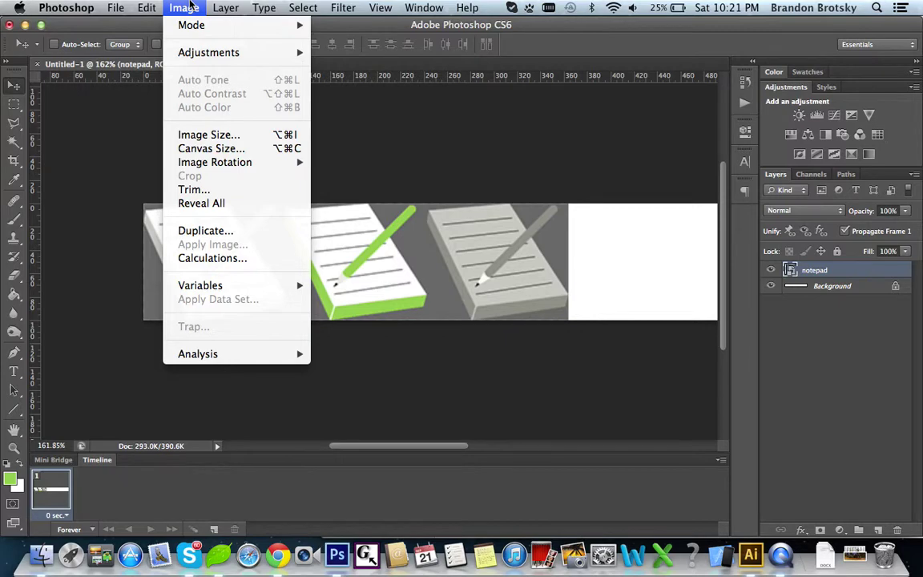
pyautogui.click(226, 152)
pyautogui.click(432, 291)
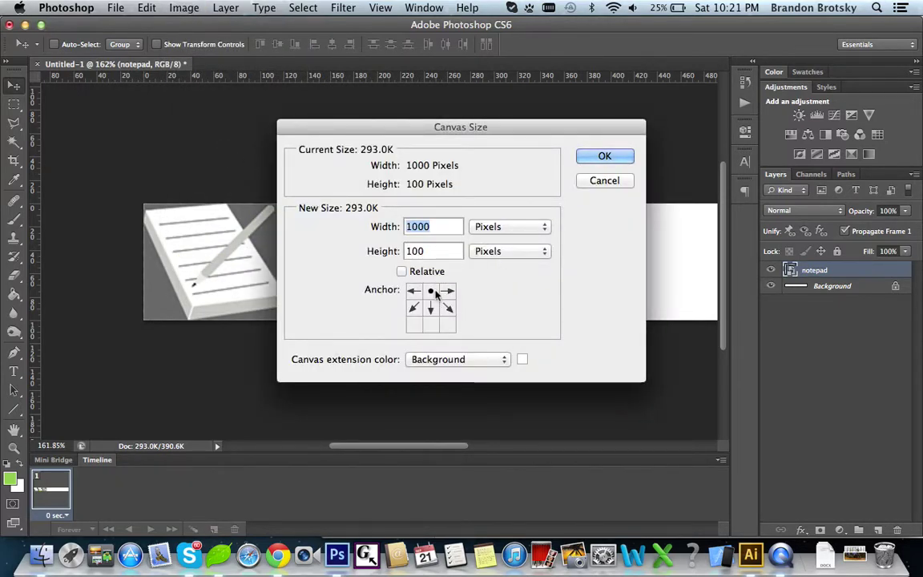
pyautogui.click(410, 250)
pyautogui.press('BackSpace')
pyautogui.write('2')
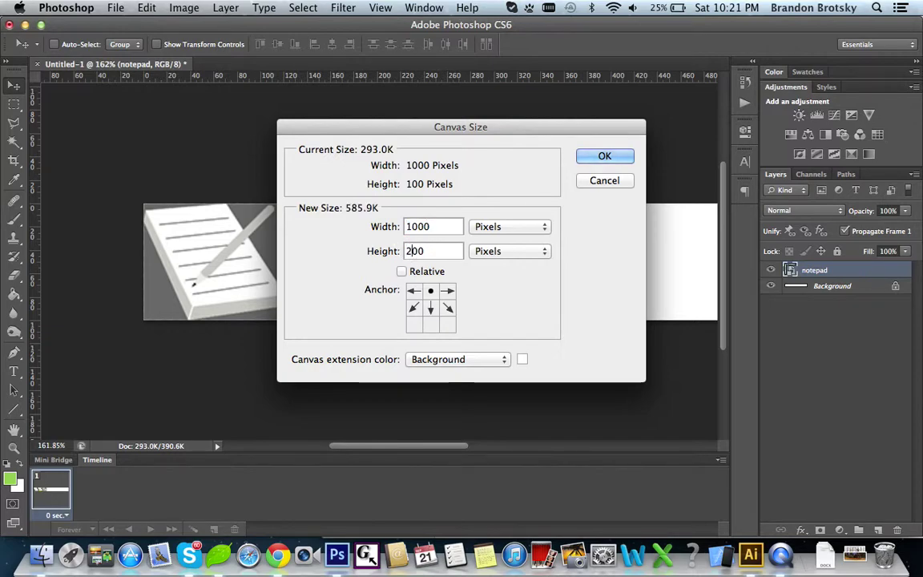
pyautogui.press('Return')
# - Undo the canvas size change
pyautogui.press('super+0')
pyautogui.scroll(-4, 526, 232)
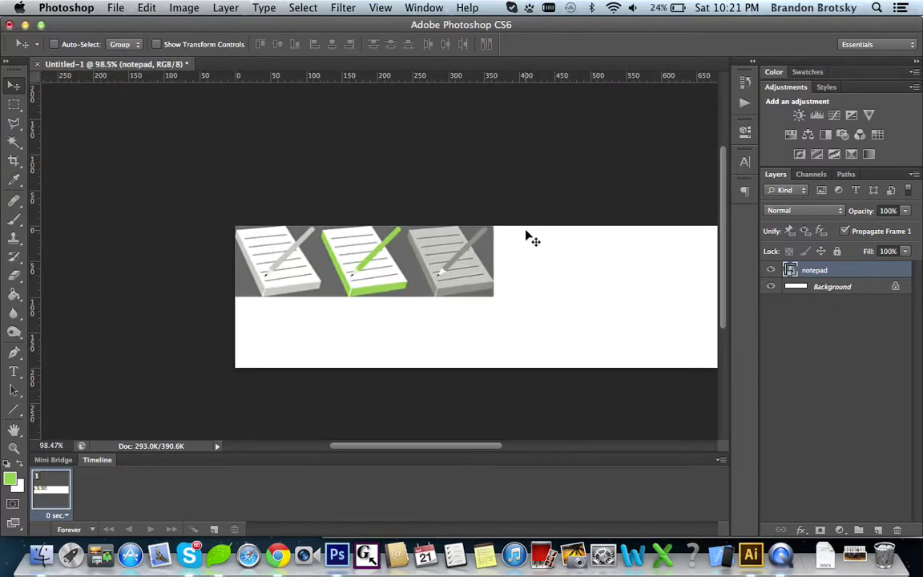
pyautogui.scroll(-2, 525, 230)
pyautogui.hscroll(1, 525, 230)
pyautogui.hscroll(1, 410, 273)
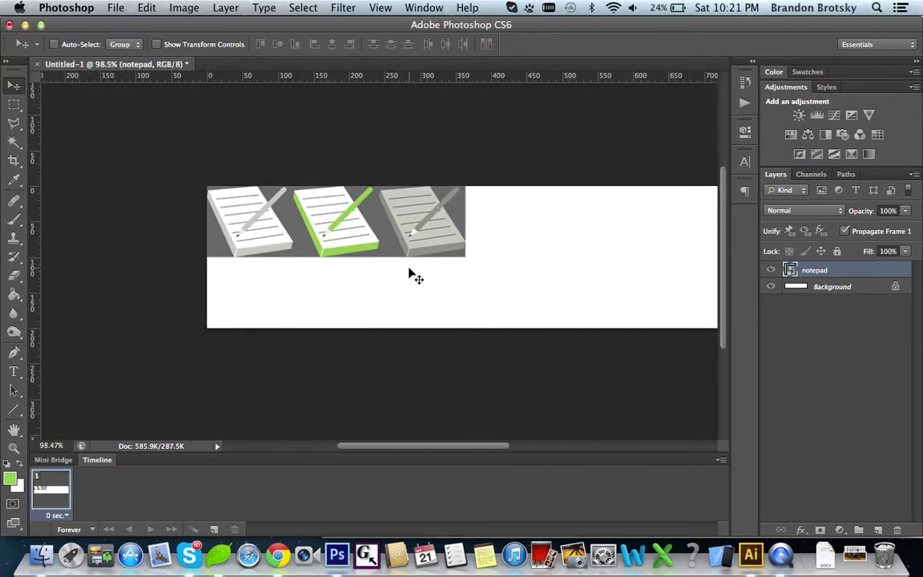
pyautogui.press('super+z')
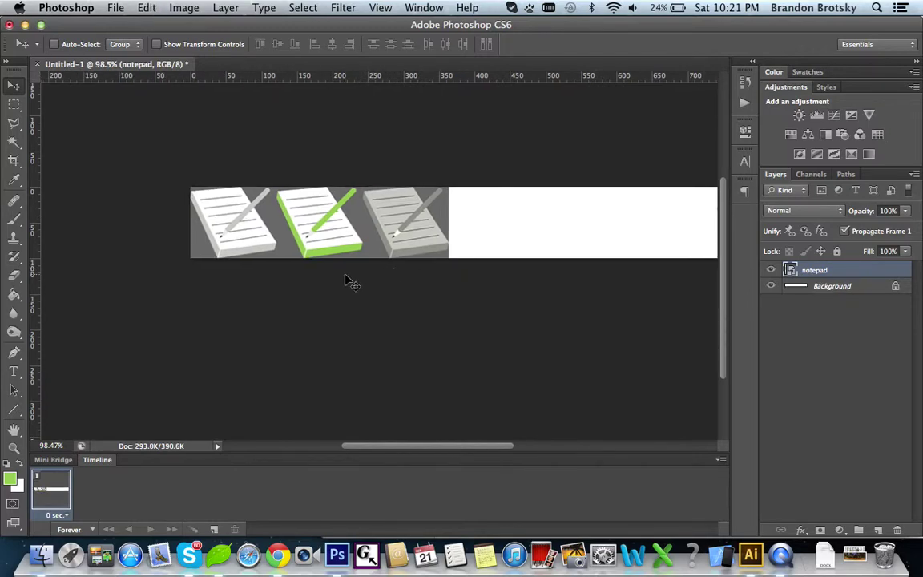
# - Place sales tag.psd from Finder into the Photoshop document, flush with the canvas's left edge above the notepad layer
pyautogui.click(41, 554)
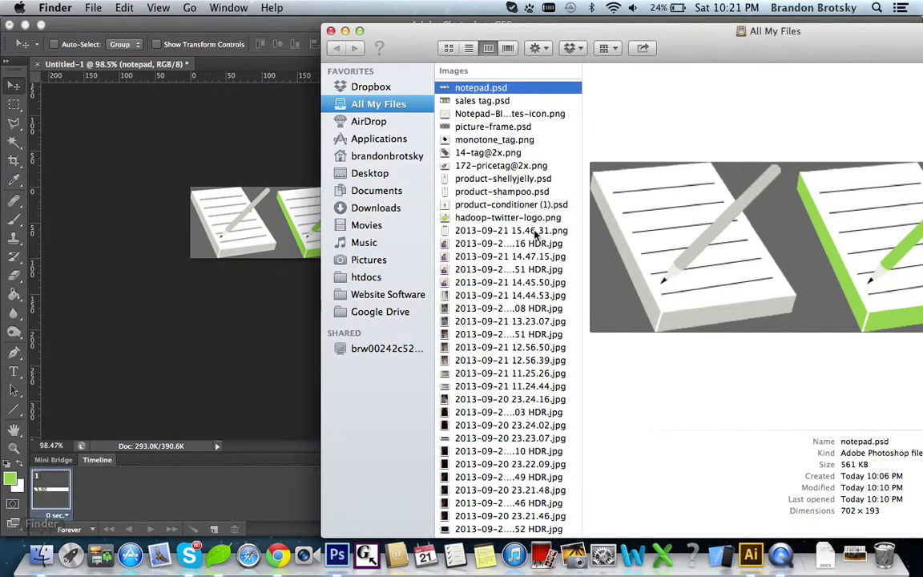
pyautogui.moveTo(483, 100); pyautogui.dragTo(257, 207)
pyautogui.moveTo(411, 242); pyautogui.dragTo(274, 210)
pyautogui.press('Return')
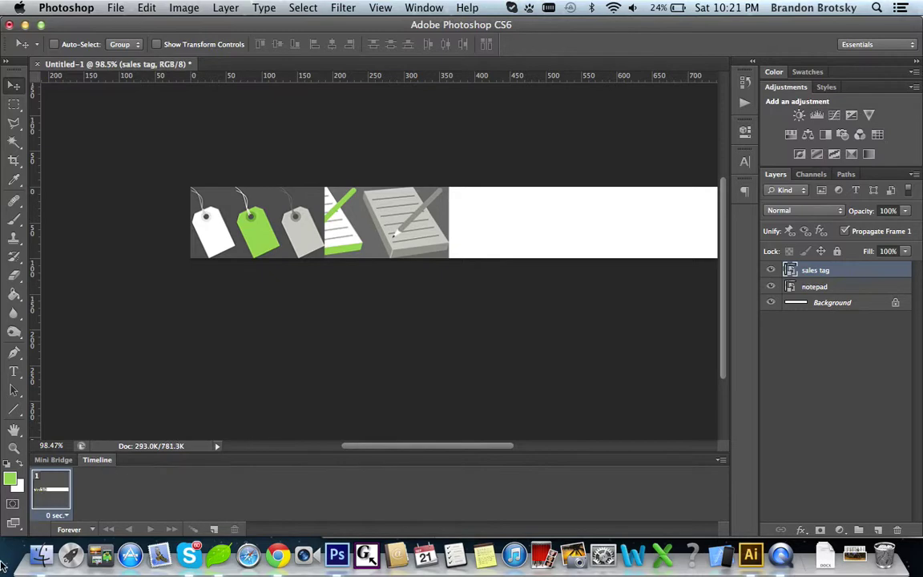
# - Switch to Finder and look through the tag image files in the Downloads folder
pyautogui.click(40, 554)
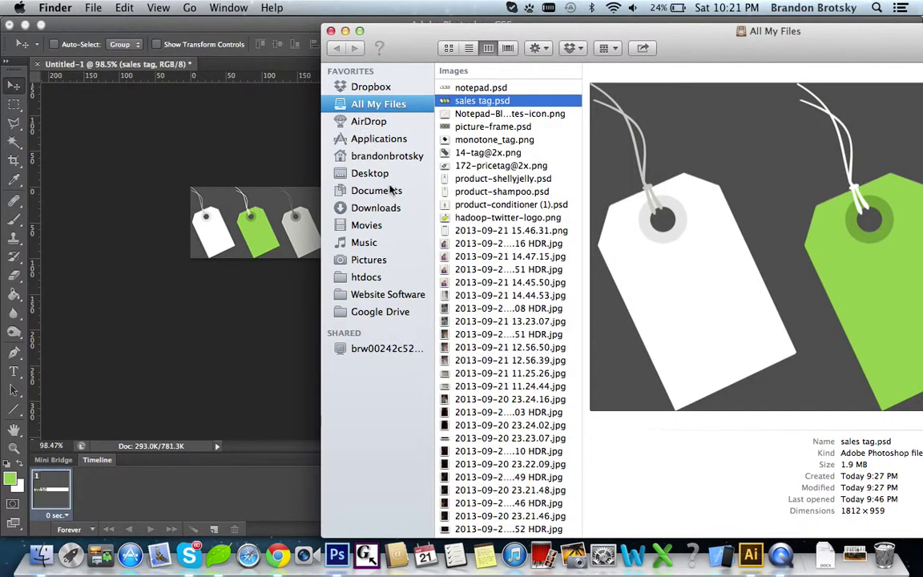
pyautogui.click(377, 207)
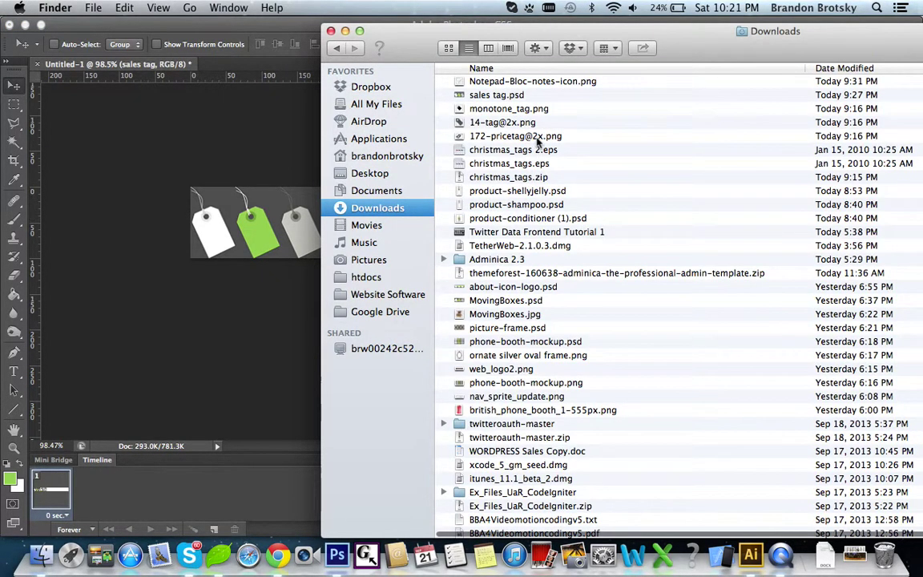
pyautogui.click(529, 136)
pyautogui.press('Down')
pyautogui.press('Down')
pyautogui.press('Up')
pyautogui.press('Up')
pyautogui.press('Up')
pyautogui.press('Down')
pyautogui.press('Down')
pyautogui.press('Up')
pyautogui.press('Up')
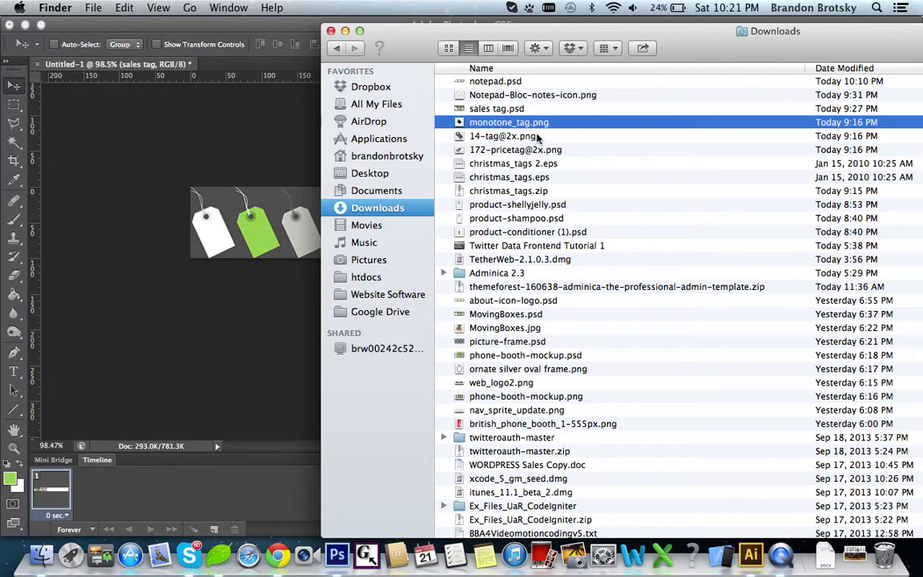
pyautogui.press('Down')
pyautogui.press('Down')
pyautogui.press('Down')
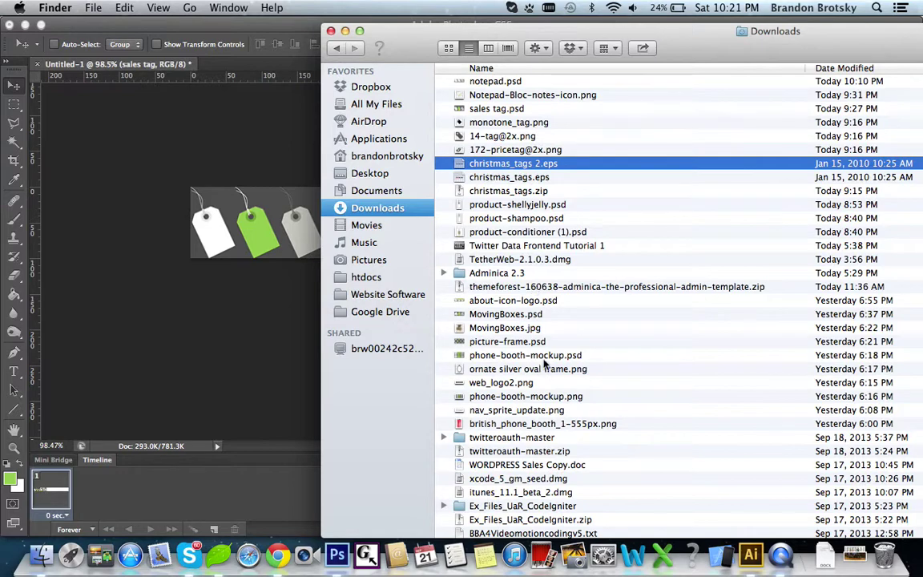
# - Preview picture-frame.psd and place it into the Photoshop document, flush with the canvas's left edge
pyautogui.click(545, 342)
pyautogui.press('space')
pyautogui.press('space')
pyautogui.moveTo(510, 344); pyautogui.dragTo(256, 199)
pyautogui.press('Return')
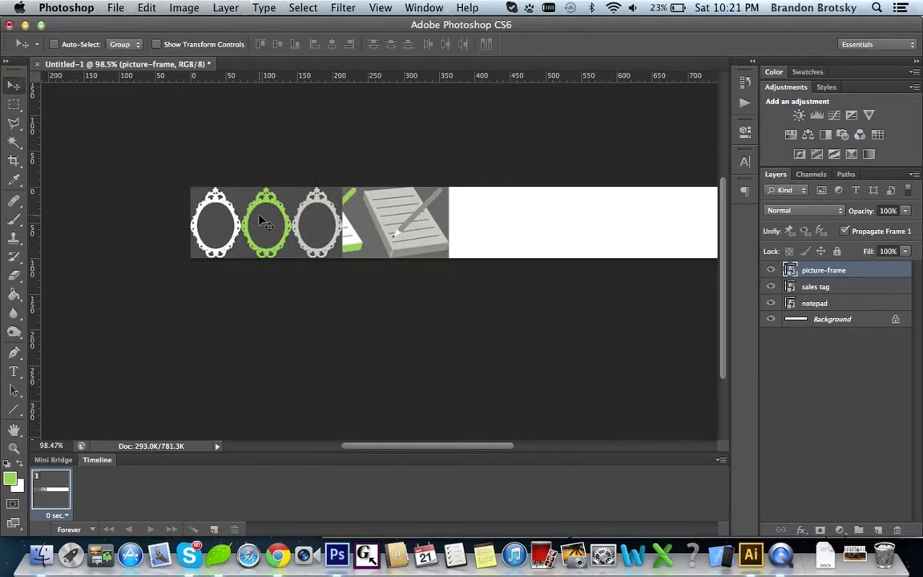
# - Preview phone-booth-mockup.psd in Finder and place it into the Photoshop document at the canvas's left edge
pyautogui.click(42, 554)
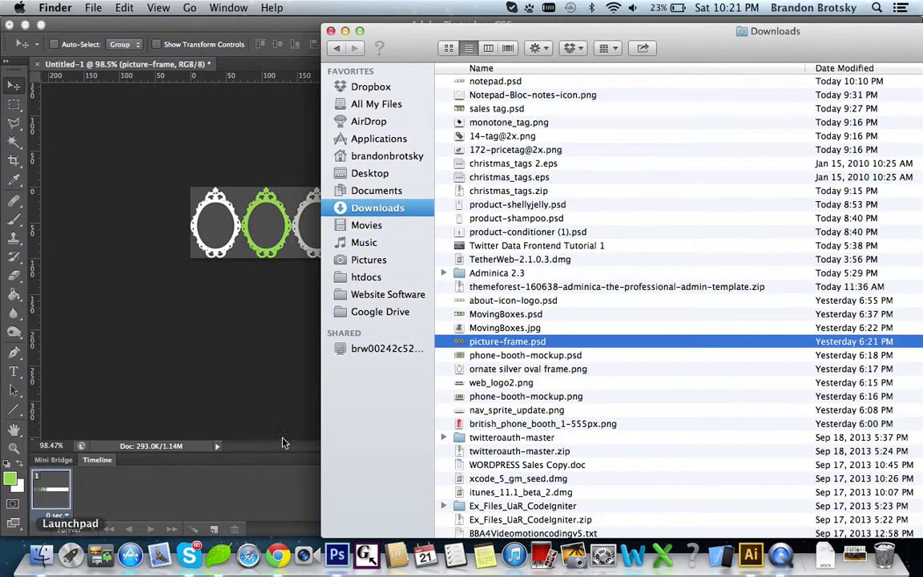
pyautogui.click(591, 350)
pyautogui.press('space')
pyautogui.press('space')
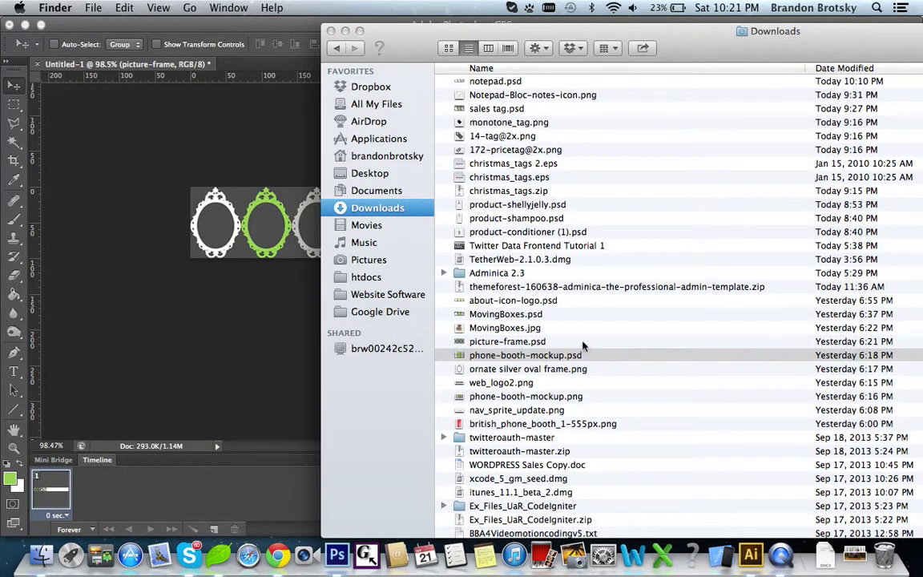
pyautogui.moveTo(519, 354); pyautogui.dragTo(226, 206)
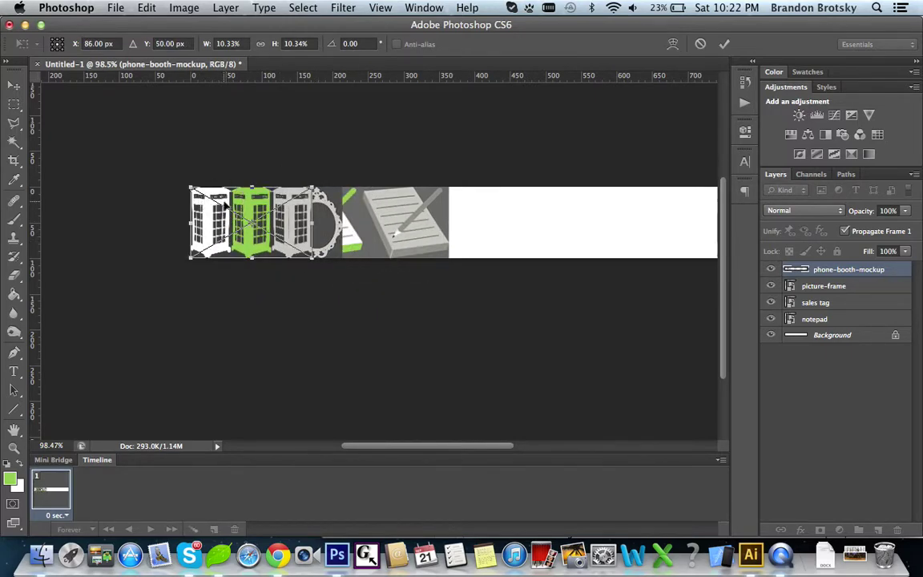
pyautogui.press('Return')
# - Preview MovingBoxes.psd in Finder and place it into the Photoshop document at the canvas's left edge
pyautogui.click(41, 554)
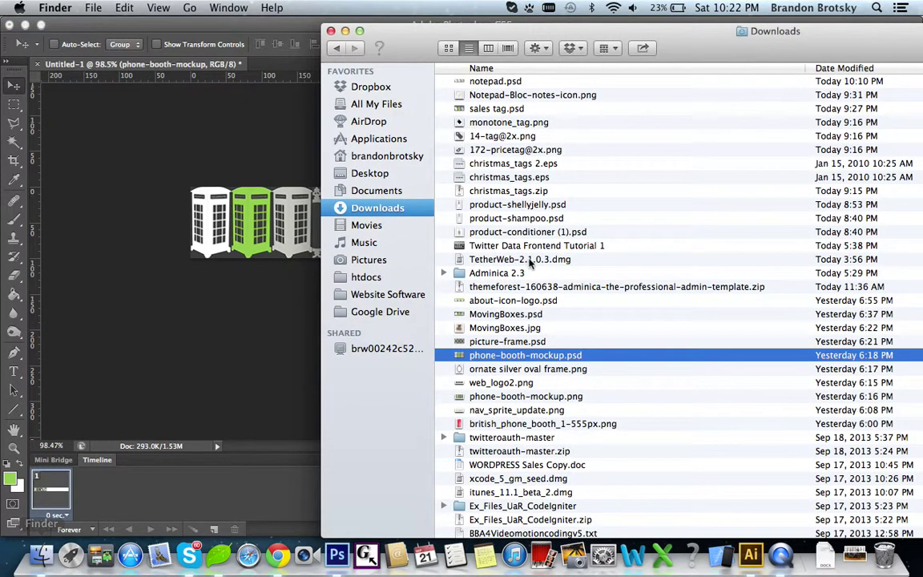
pyautogui.click(530, 314)
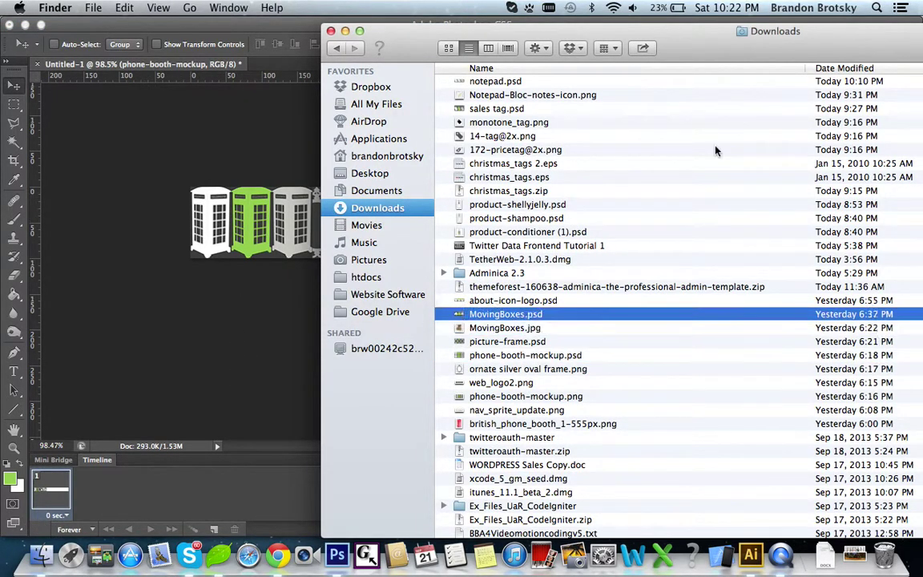
pyautogui.press('space')
pyautogui.press('space')
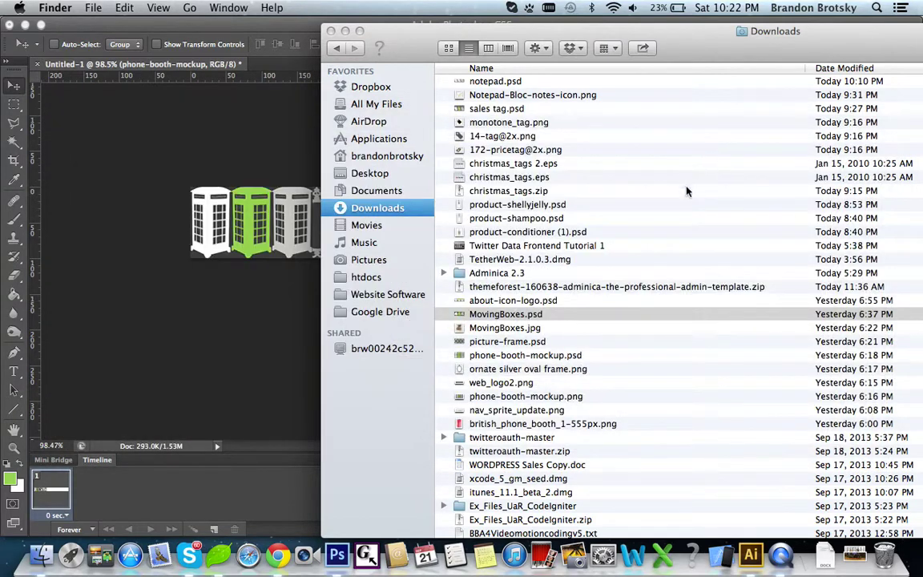
pyautogui.moveTo(501, 314); pyautogui.dragTo(251, 208)
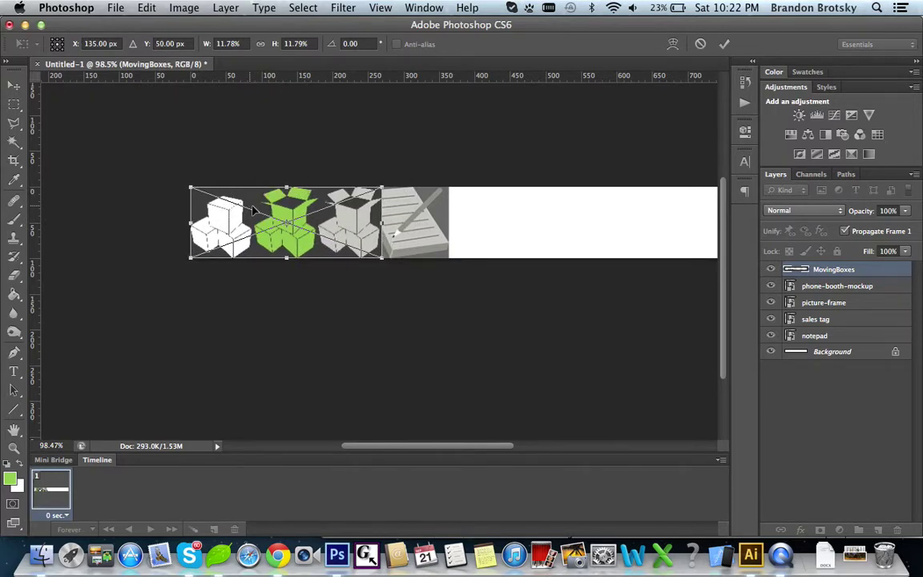
pyautogui.press('Return')
# - Place about-icon-logo.psd from Finder at the left edge of the Photoshop canvas and enlarge it to the full canvas height
pyautogui.click(40, 561)
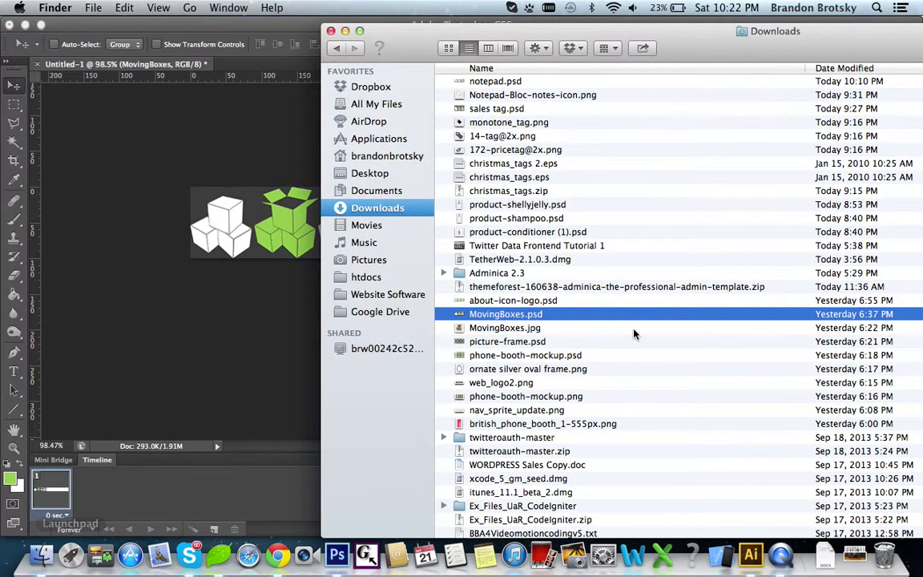
pyautogui.click(553, 300)
pyautogui.press('space')
pyautogui.press('space')
pyautogui.moveTo(521, 300); pyautogui.dragTo(286, 217)
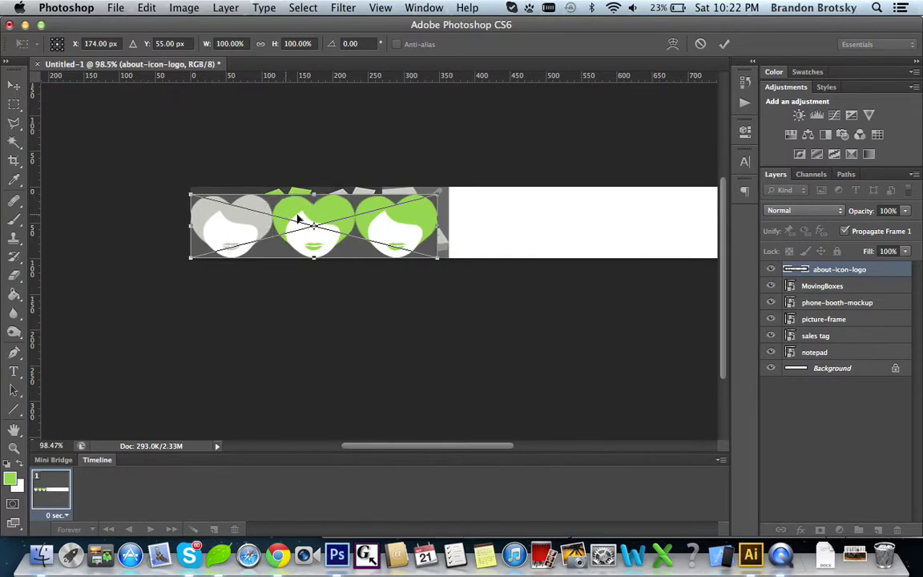
pyautogui.moveTo(432, 196); pyautogui.dragTo(463, 186)
pyautogui.press('Return')
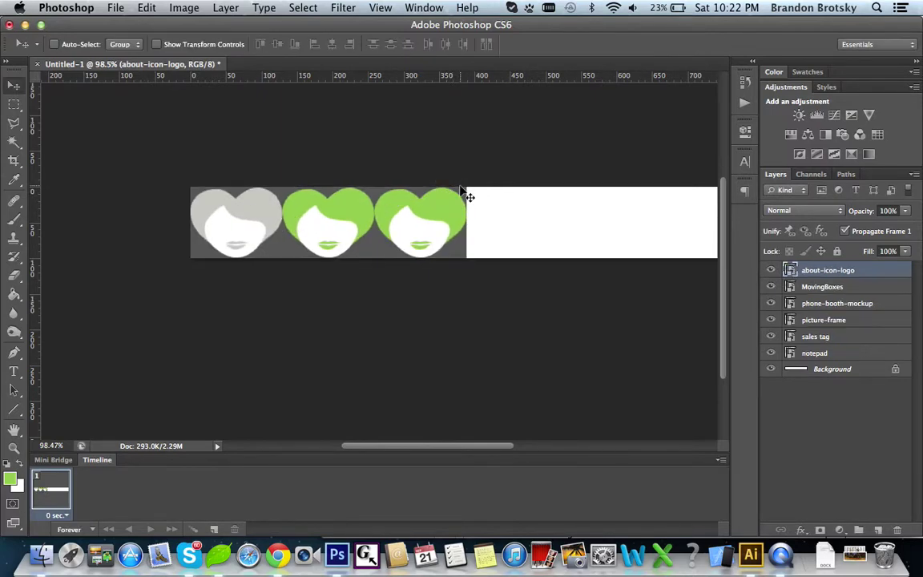
pyautogui.scroll(3, 559, 296)
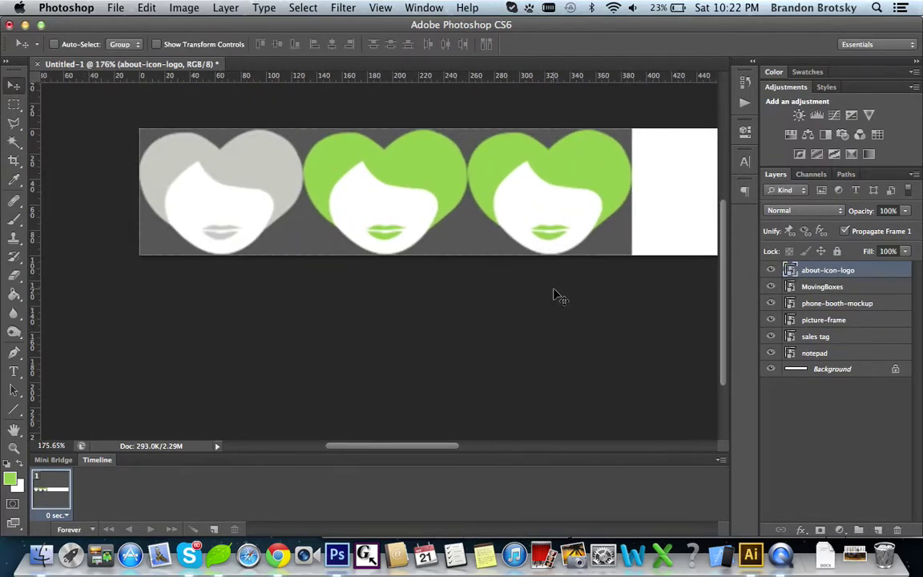
# - Extend the canvas downward to a height of 700 pixels, anchored at the top centre
pyautogui.scroll(2, 559, 296)
pyautogui.scroll(-2, 559, 296)
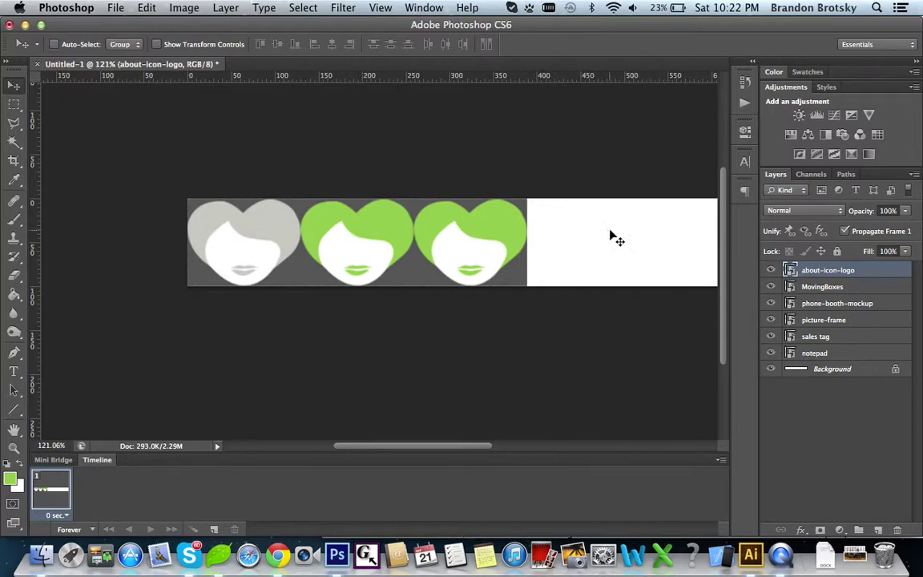
pyautogui.click(196, 8)
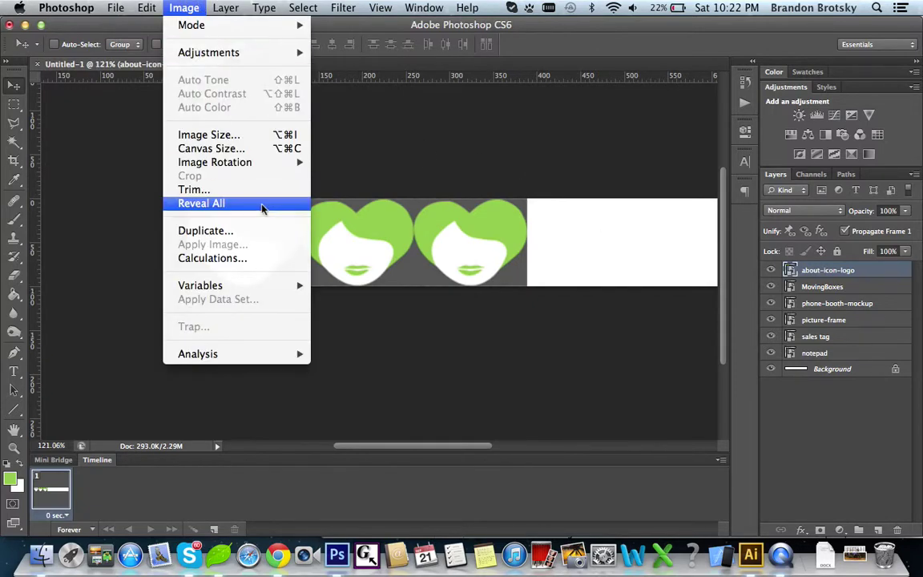
pyautogui.click(278, 149)
pyautogui.click(430, 290)
pyautogui.click(416, 251)
pyautogui.press('BackSpace')
pyautogui.write('200')
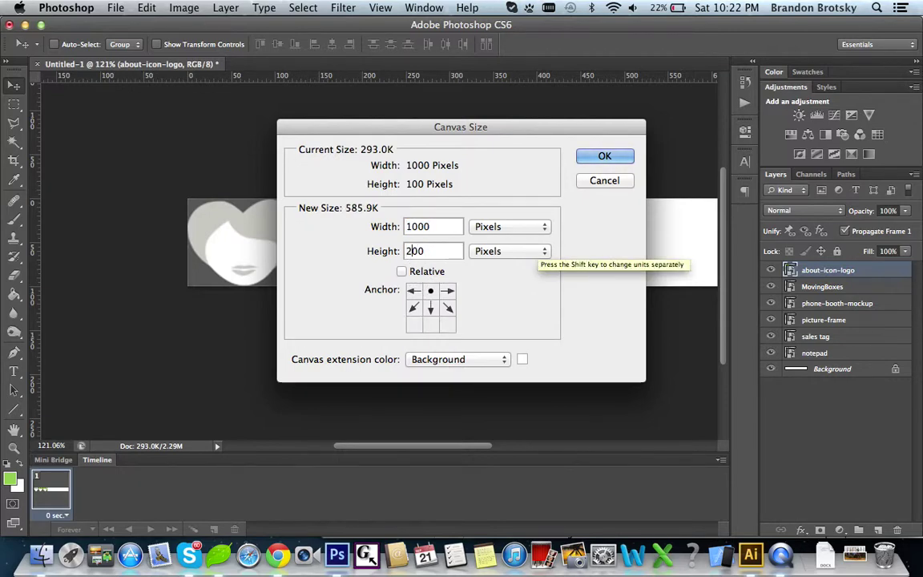
pyautogui.press('BackSpace')
pyautogui.write('7')
pyautogui.press('Return')
pyautogui.press('super+0')
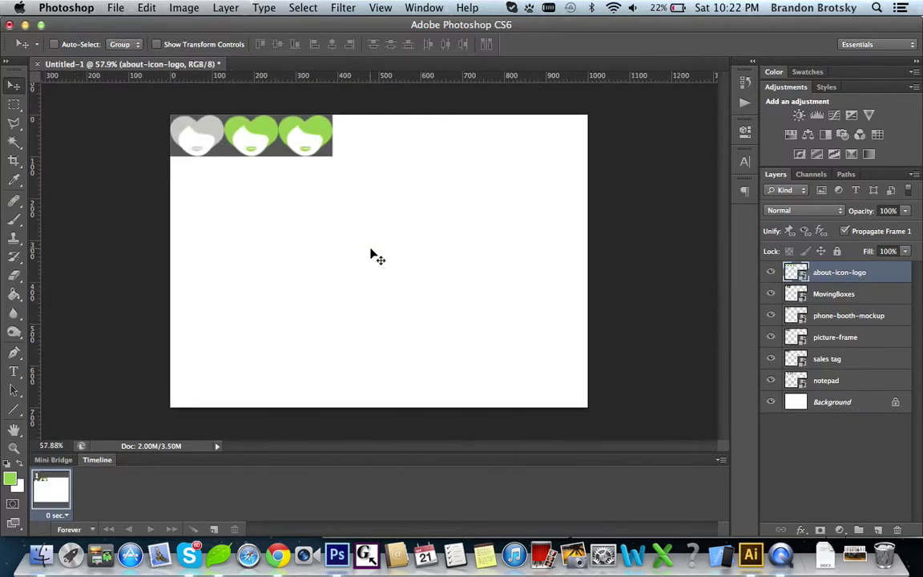
# - Move the five layers above notepad directly below the notepad row, and the four above sales tag one row further down
pyautogui.scroll(1, 549, 253)
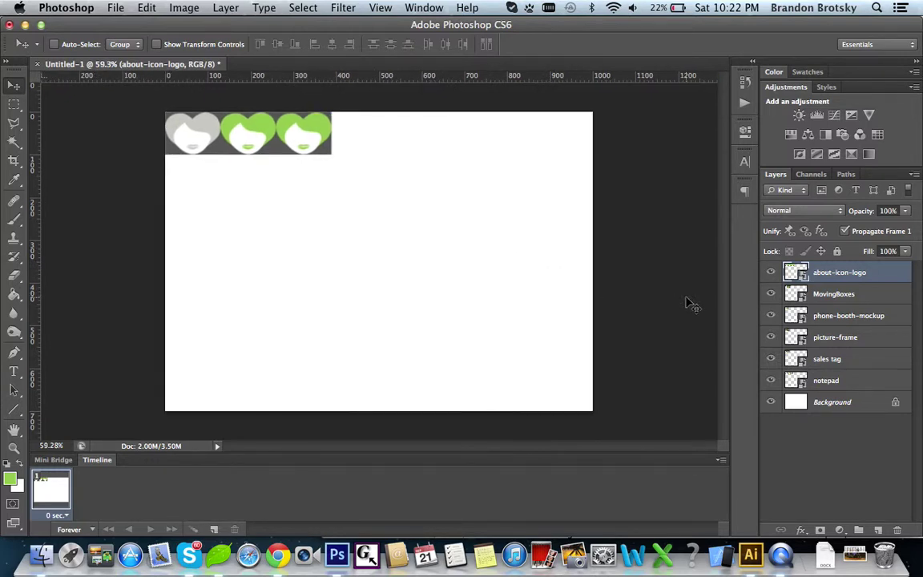
pyautogui.keyDown('shift'); pyautogui.click(843, 359); pyautogui.keyUp('shift')
pyautogui.moveTo(238, 144); pyautogui.dragTo(238, 189)
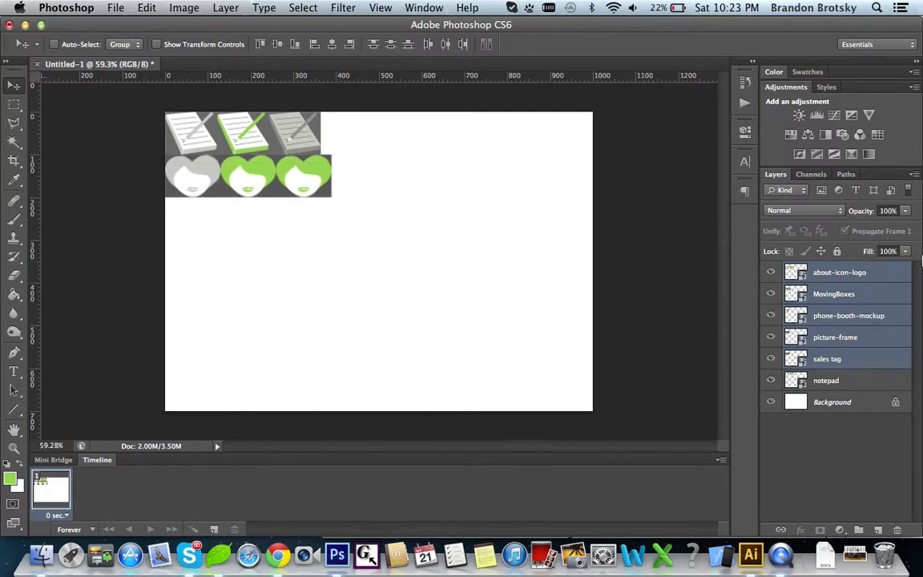
pyautogui.click(856, 339)
pyautogui.keyDown('shift'); pyautogui.click(789, 272); pyautogui.keyUp('shift')
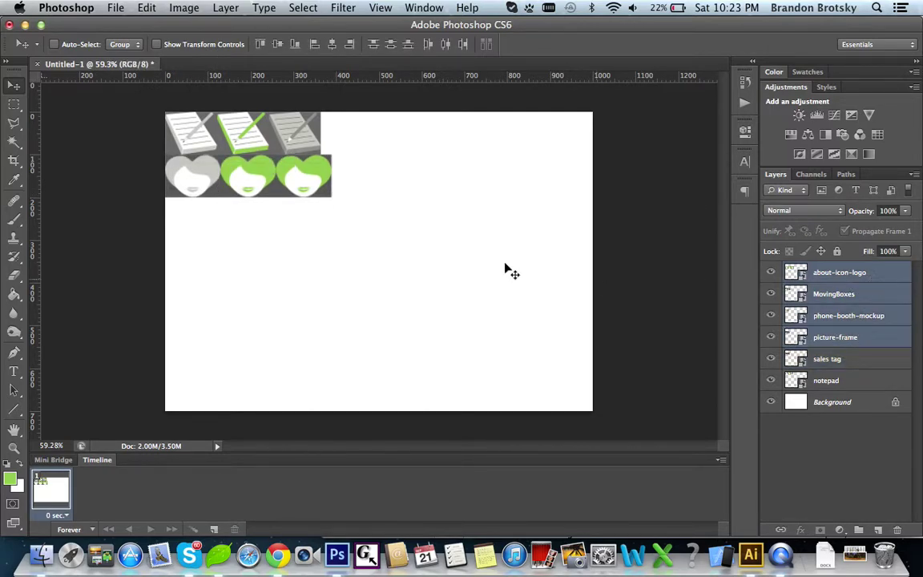
pyautogui.moveTo(277, 186); pyautogui.dragTo(278, 231)
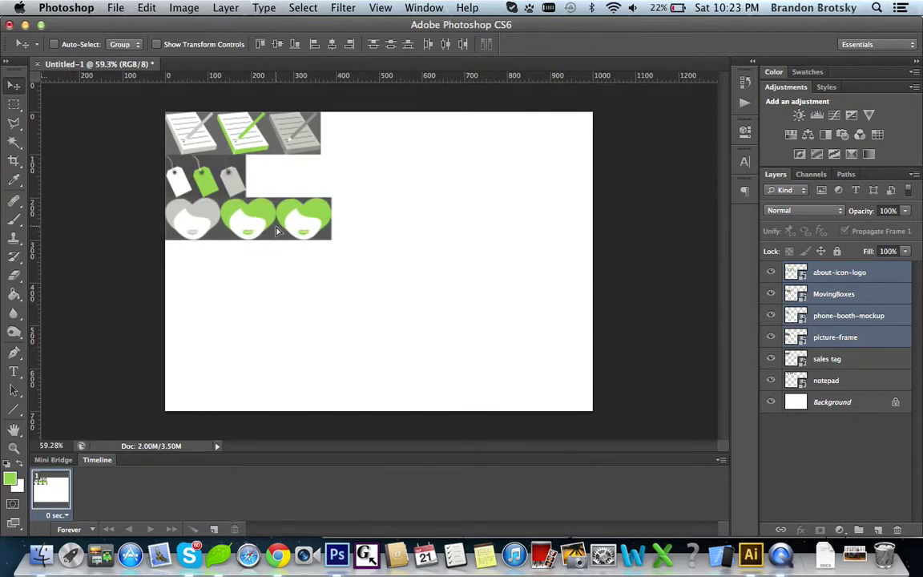
# - Stack the phone-booth-mockup, MovingBoxes and about-icon-logo layers in separate rows below the picture-frame row, flush with the canvas's left edge
pyautogui.click(872, 316)
pyautogui.keyDown('shift'); pyautogui.click(866, 276); pyautogui.keyUp('shift')
pyautogui.moveTo(258, 237); pyautogui.dragTo(270, 280)
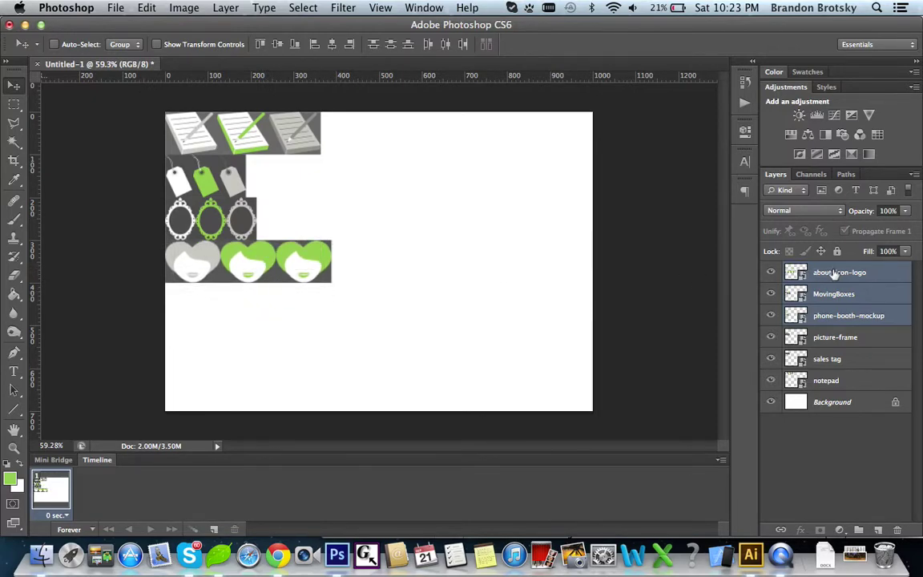
pyautogui.click(875, 293)
pyautogui.keyDown('shift'); pyautogui.click(878, 279); pyautogui.keyUp('shift')
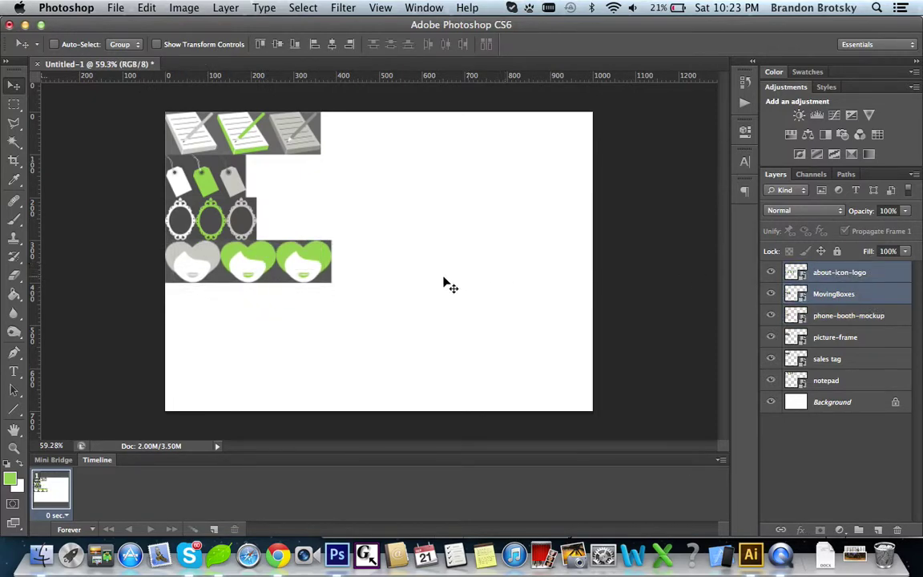
pyautogui.moveTo(271, 271); pyautogui.dragTo(260, 362)
pyautogui.click(877, 272)
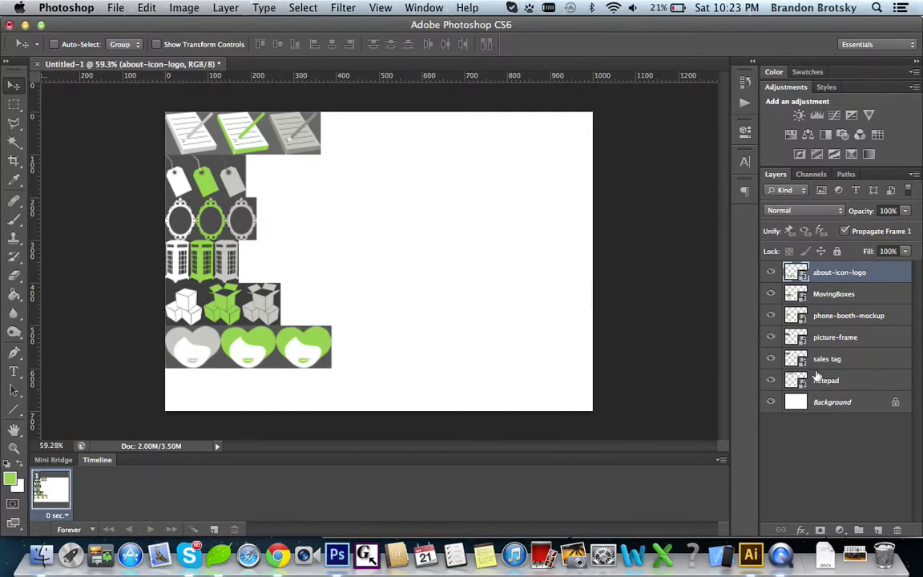
# - Delete the white Background layer so the icon rows sit on transparency
pyautogui.click(855, 379)
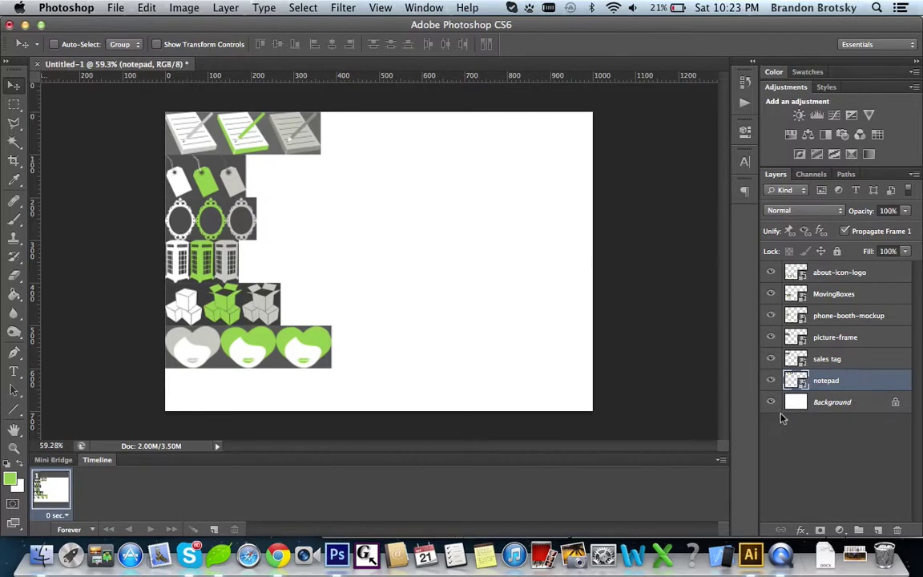
pyautogui.click(831, 401)
pyautogui.press('Delete')
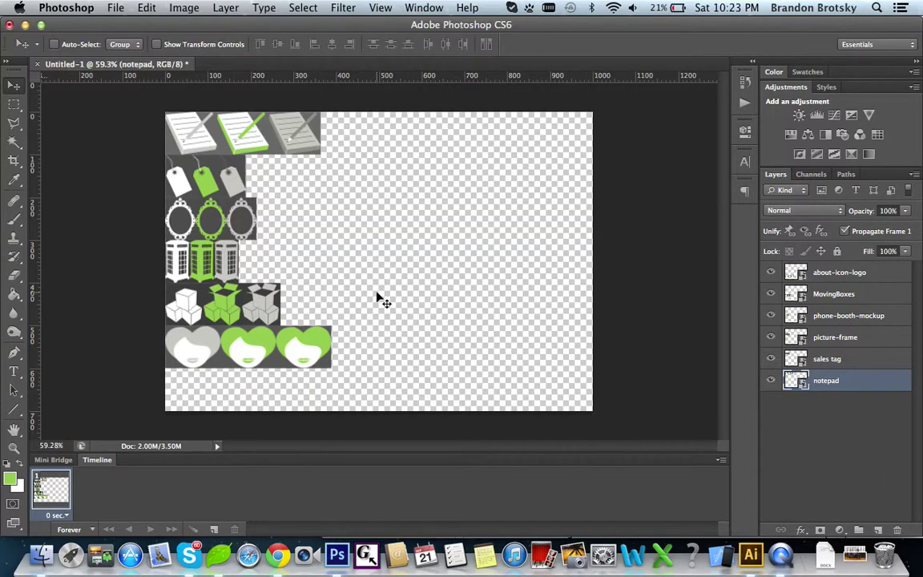
# - Reduce the canvas height to 600 pixels, anchored at the top centre
pyautogui.click(186, 8)
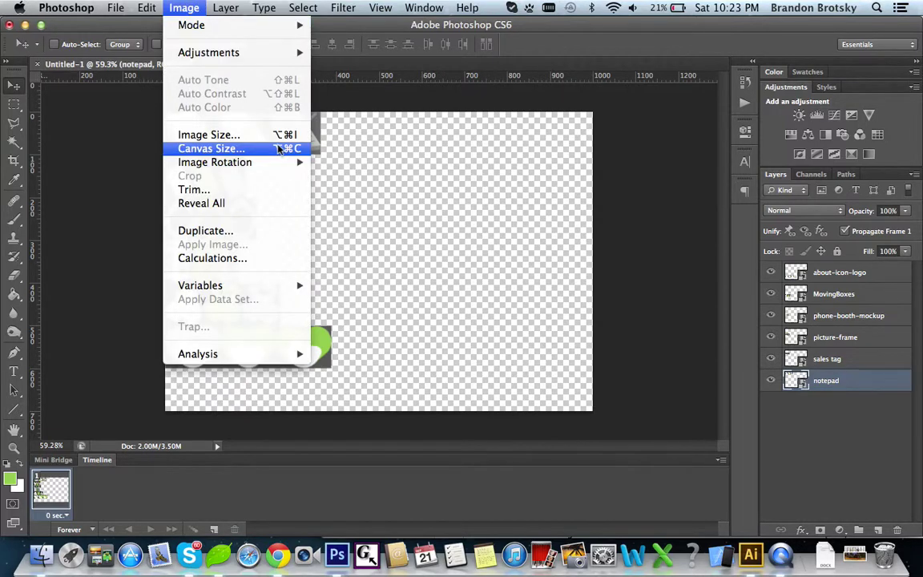
pyautogui.click(266, 152)
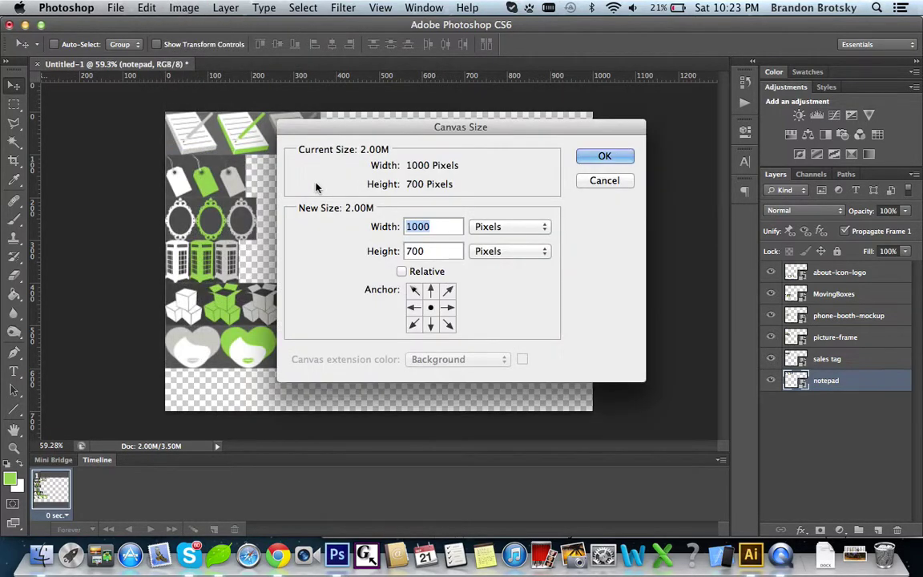
pyautogui.click(426, 250)
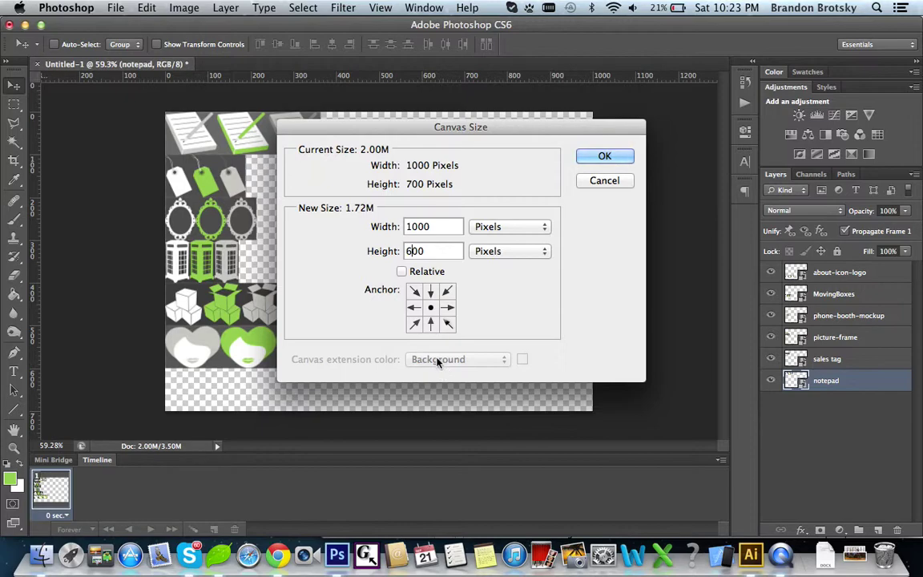
pyautogui.click(430, 291)
pyautogui.click(604, 155)
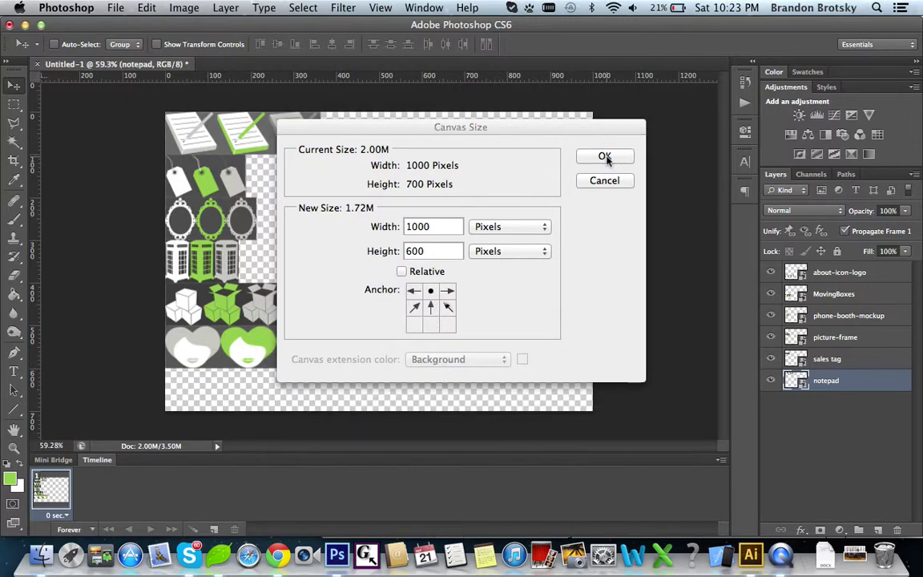
pyautogui.press('Return')
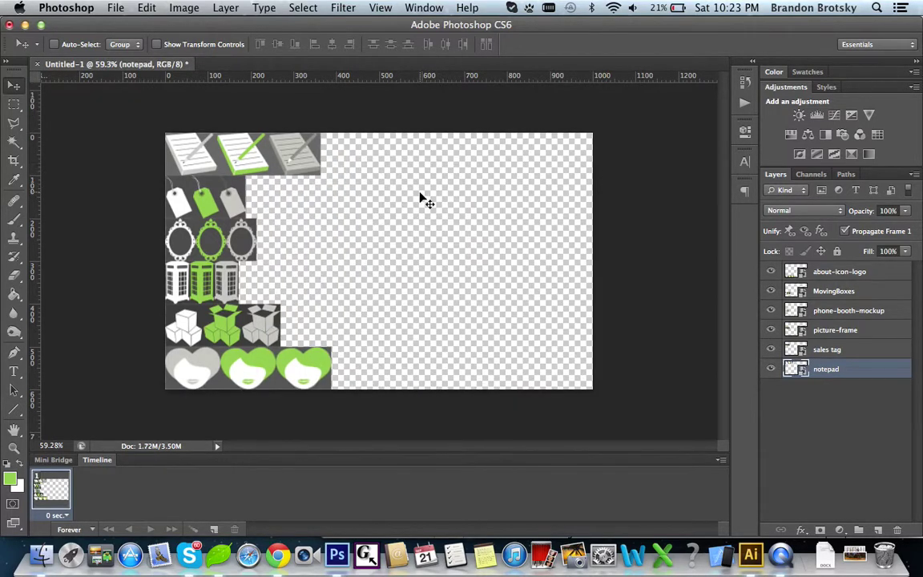
# - Crop the canvas's right side to the right edge of the about-icon-logo row
pyautogui.press('c')
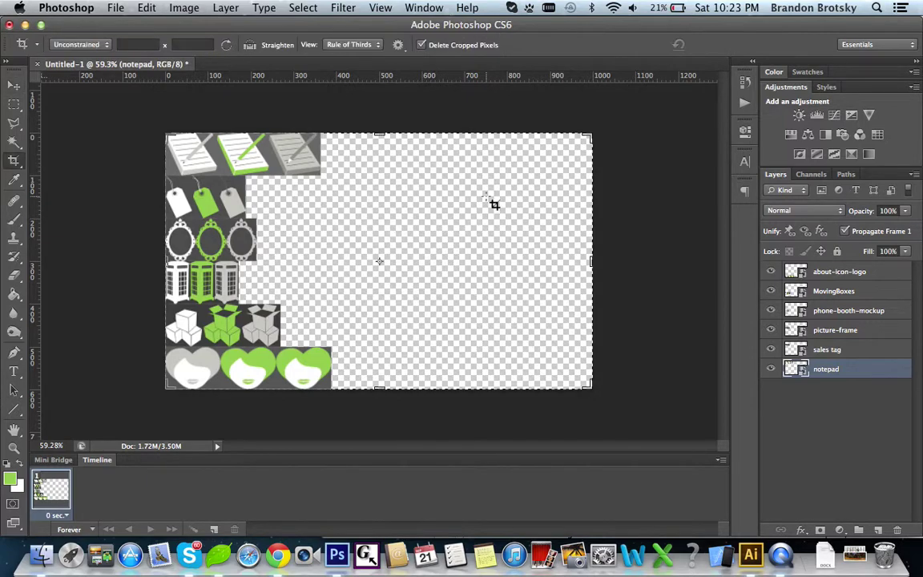
pyautogui.moveTo(589, 261); pyautogui.dragTo(462, 263)
pyautogui.press('Return')
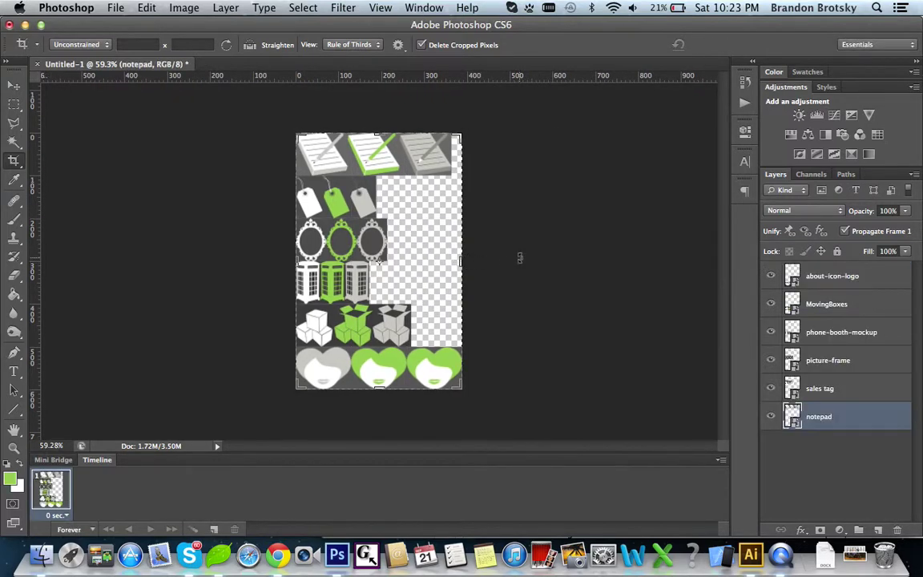
# - Open the contents of the notepad smart object for editing
pyautogui.scroll(5, 519, 258)
pyautogui.scroll(4, 519, 258)
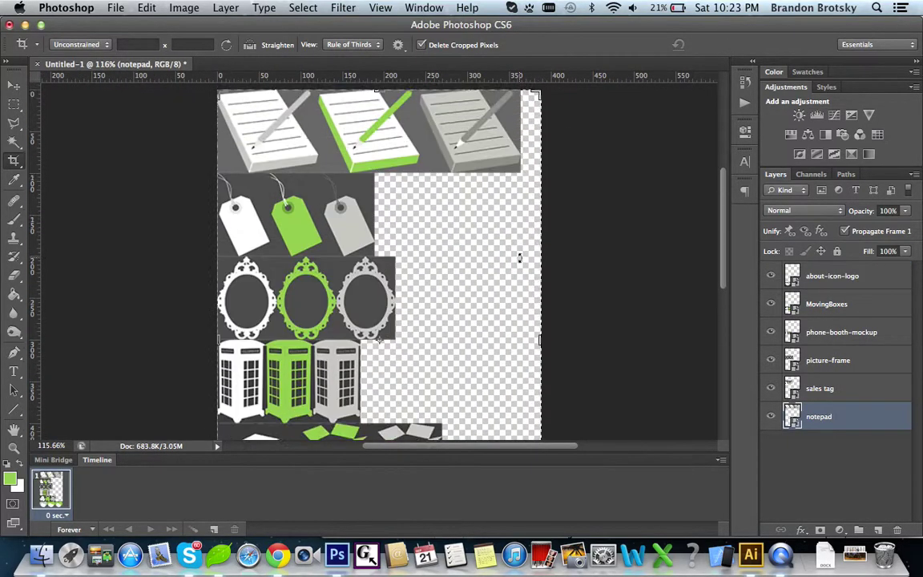
pyautogui.scroll(3, 519, 258)
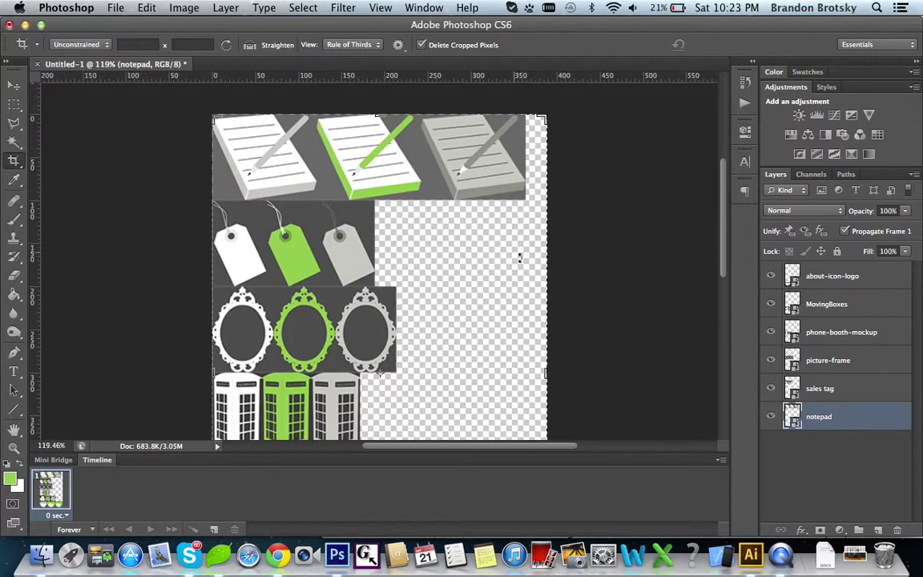
pyautogui.scroll(3, 519, 258)
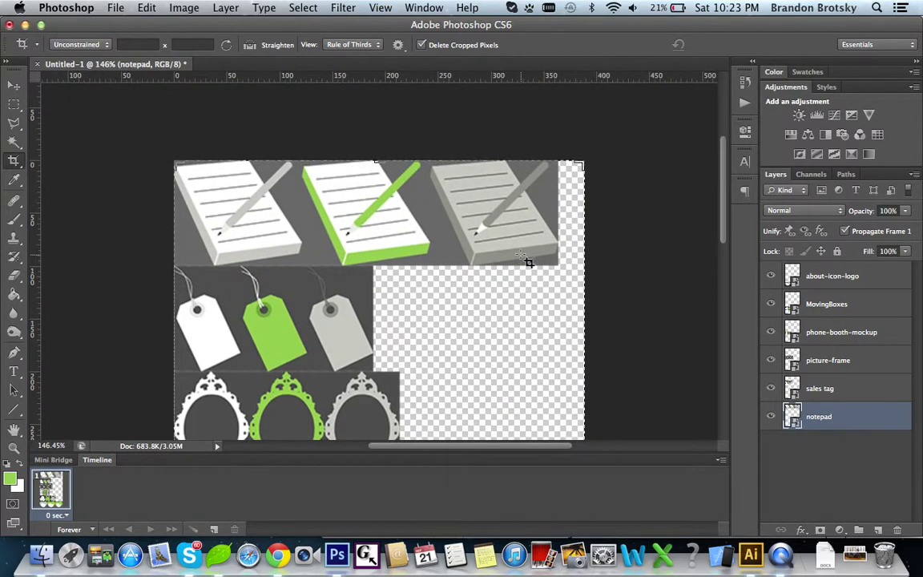
pyautogui.click(827, 434)
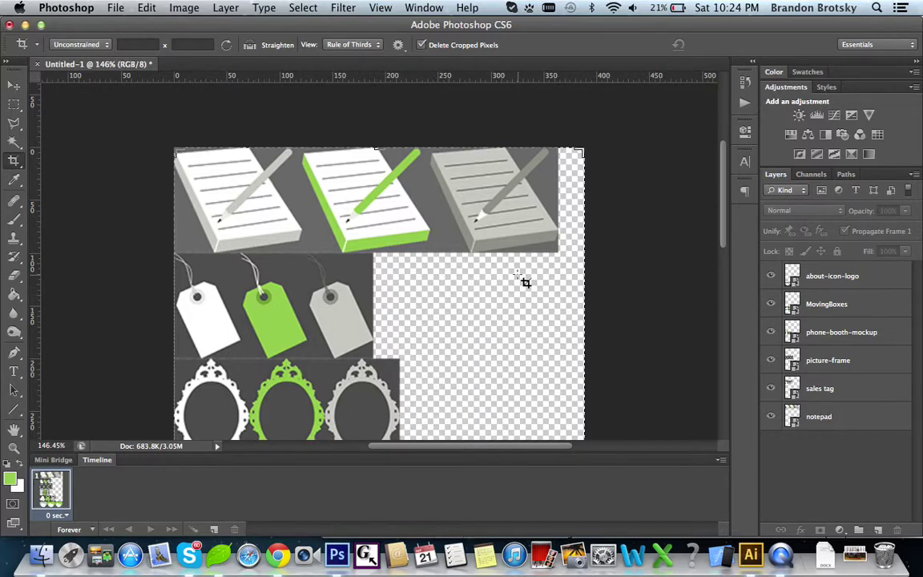
pyautogui.doubleClick(792, 417)
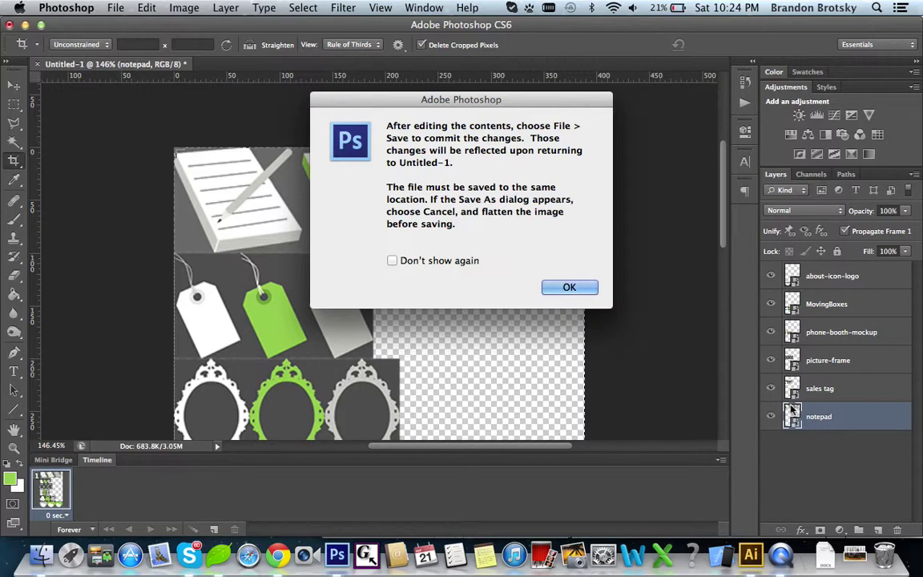
pyautogui.press('Return')
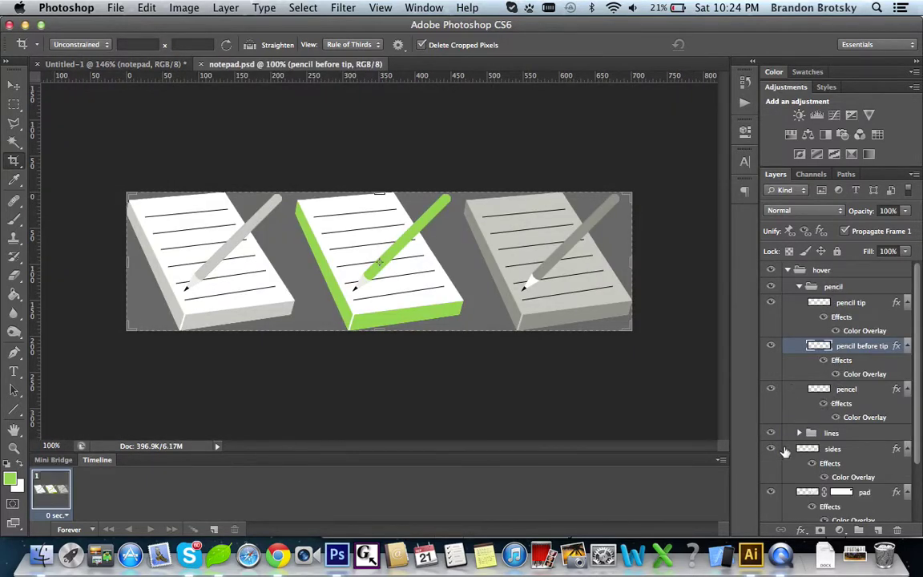
# - Hide the dark background layer, Layer 1 copy 3, in the hover group of notepad.psd
pyautogui.scroll(-3, 797, 432)
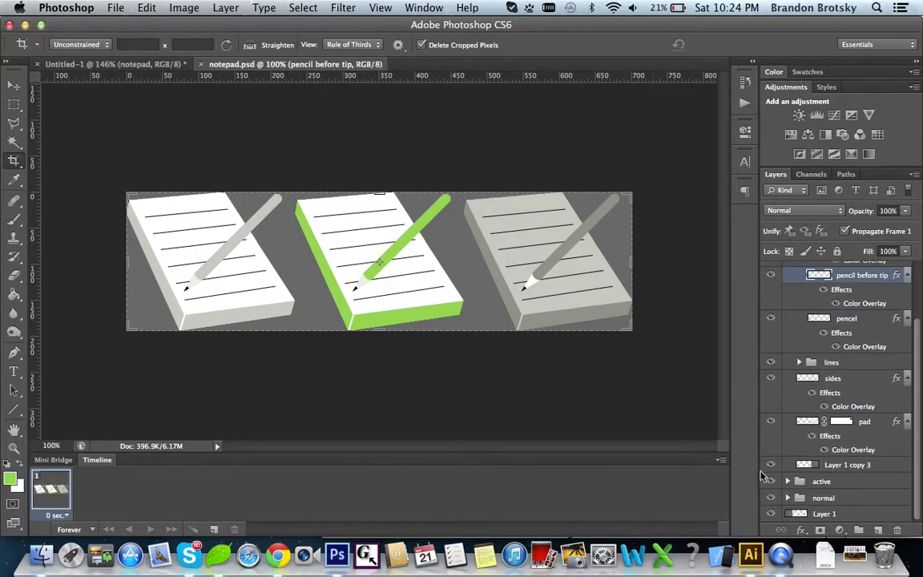
pyautogui.click(769, 466)
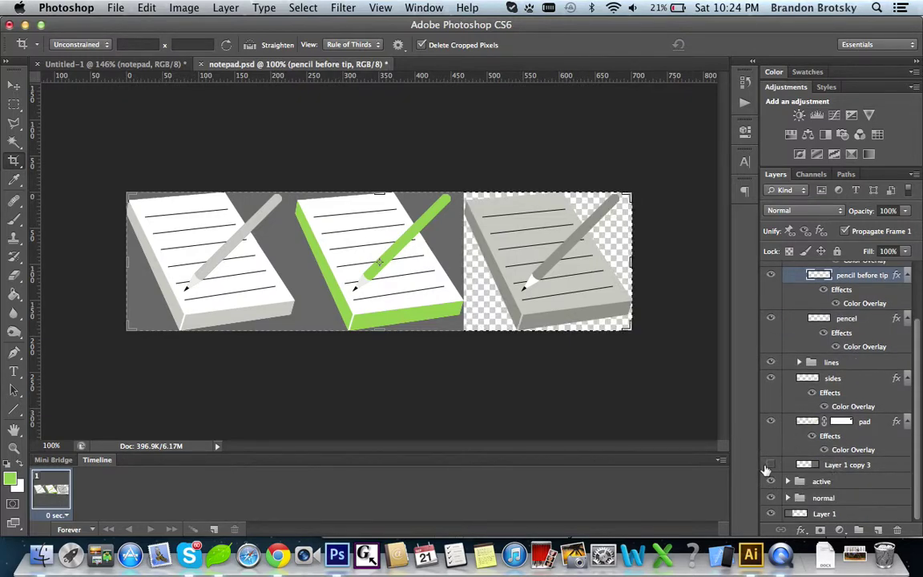
# - Examine the remaining layers of the hover group, including the shapes inside its lines folder
pyautogui.click(799, 362)
pyautogui.click(799, 363)
pyautogui.scroll(3, 801, 363)
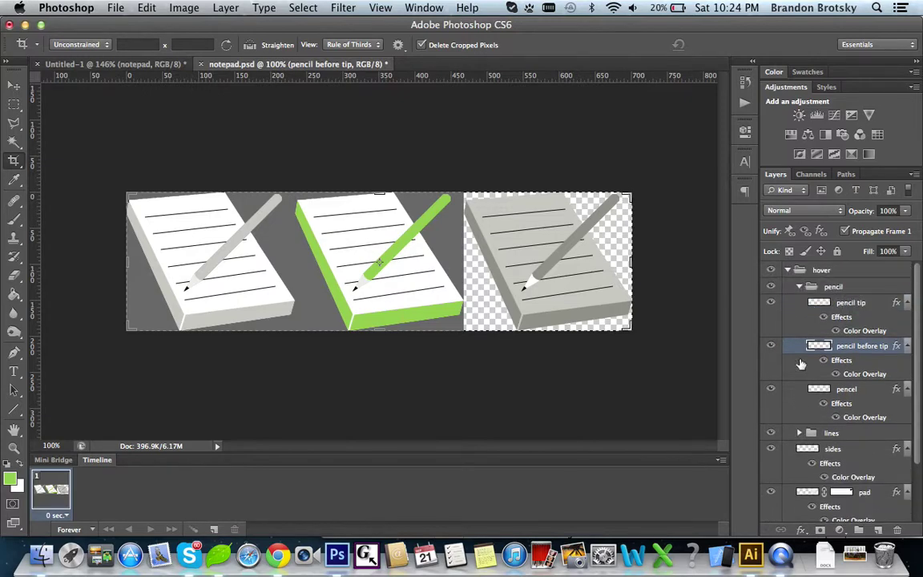
pyautogui.scroll(-3, 799, 351)
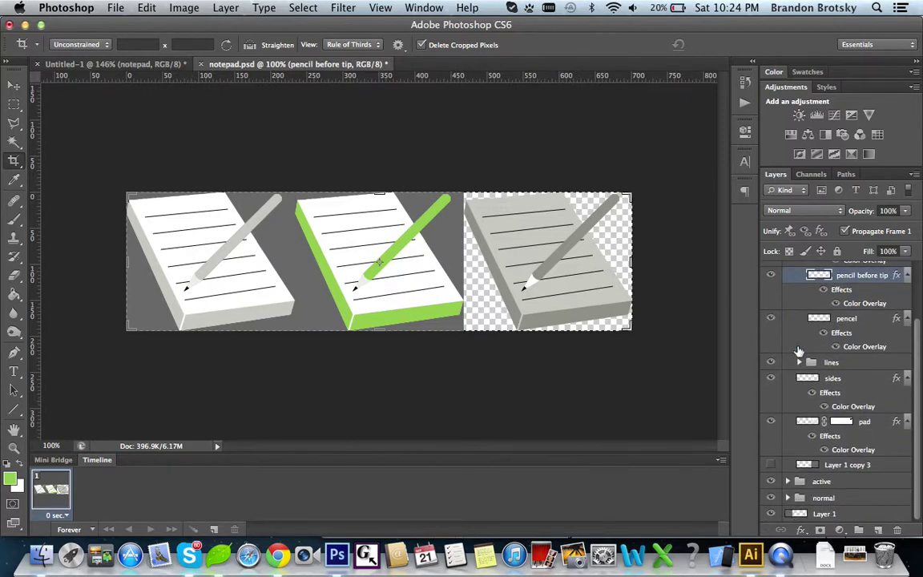
pyautogui.click(798, 363)
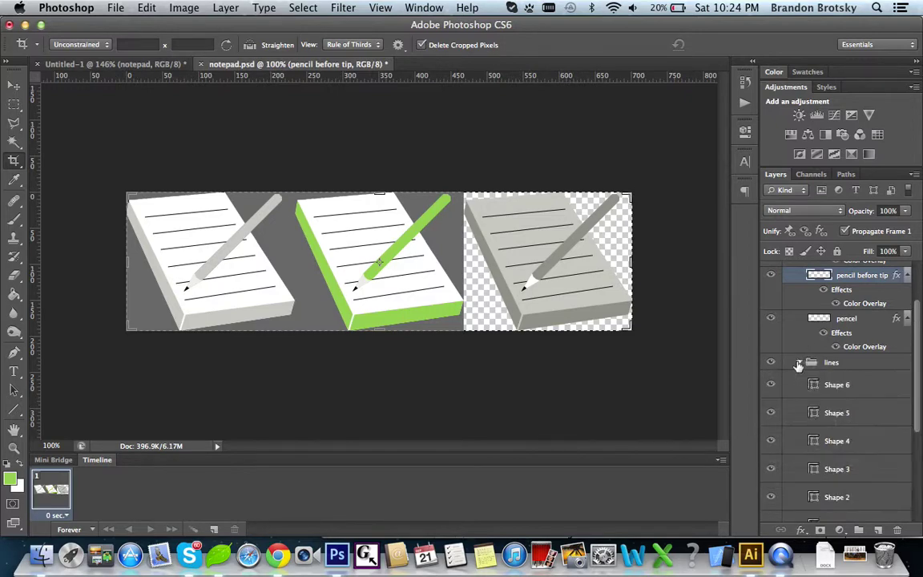
pyautogui.scroll(-5, 800, 369)
pyautogui.scroll(6, 798, 366)
pyautogui.scroll(2, 797, 366)
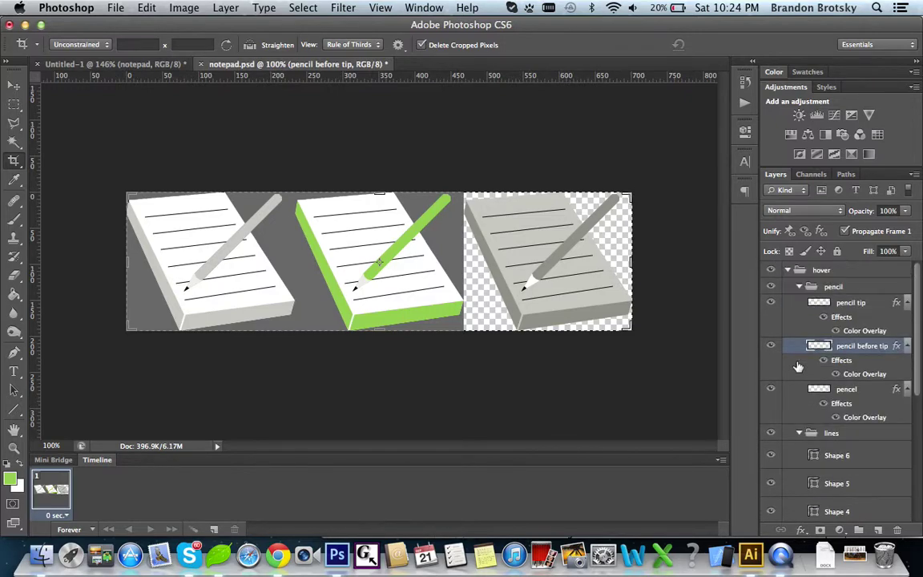
# - Hide Layer 1 and the normal group's dark background layer, Layer 1 copy, in notepad.psd
pyautogui.click(799, 269)
pyautogui.click(787, 270)
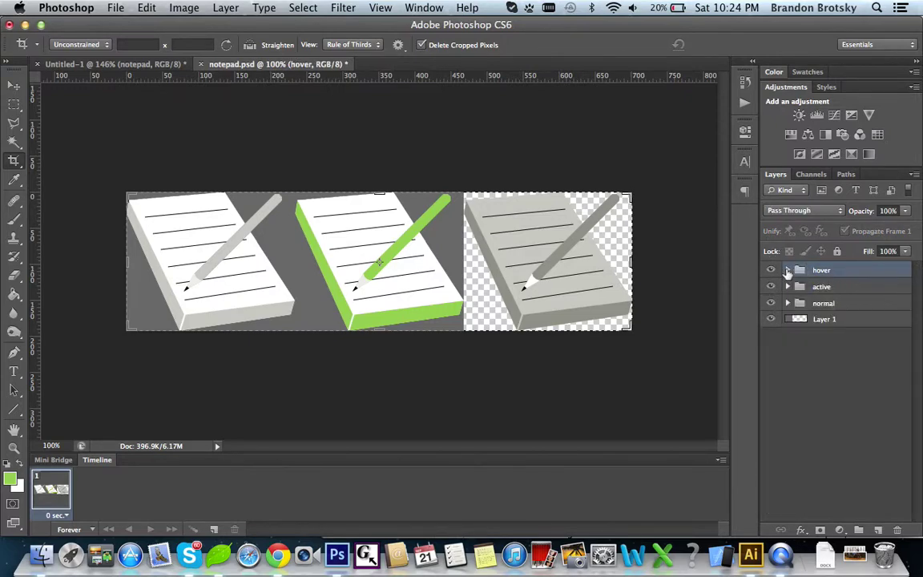
pyautogui.click(788, 287)
pyautogui.scroll(-2, 797, 333)
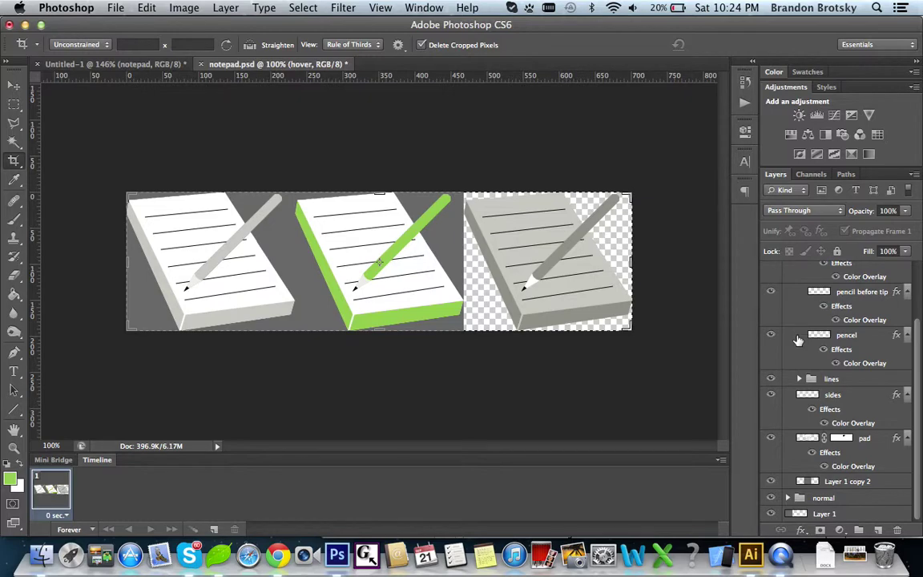
pyautogui.scroll(2, 798, 341)
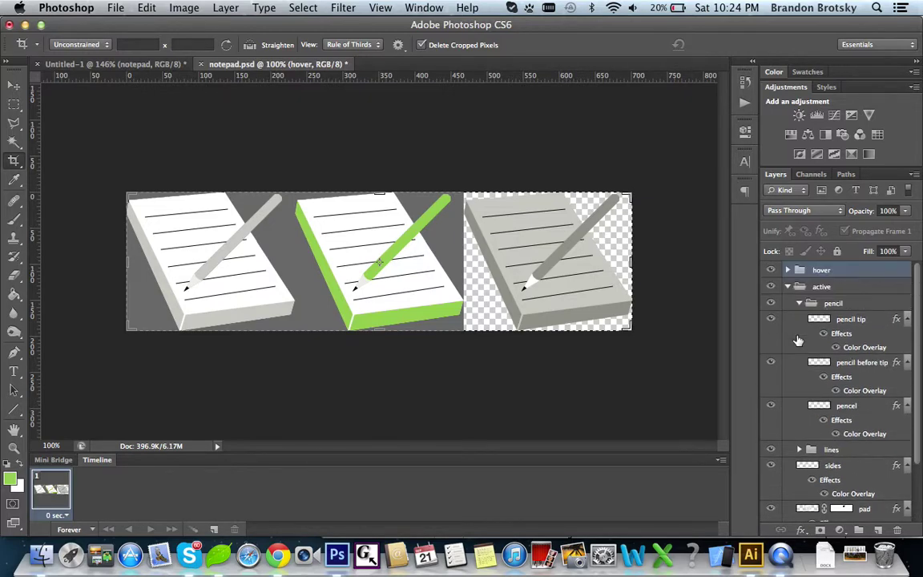
pyautogui.click(788, 287)
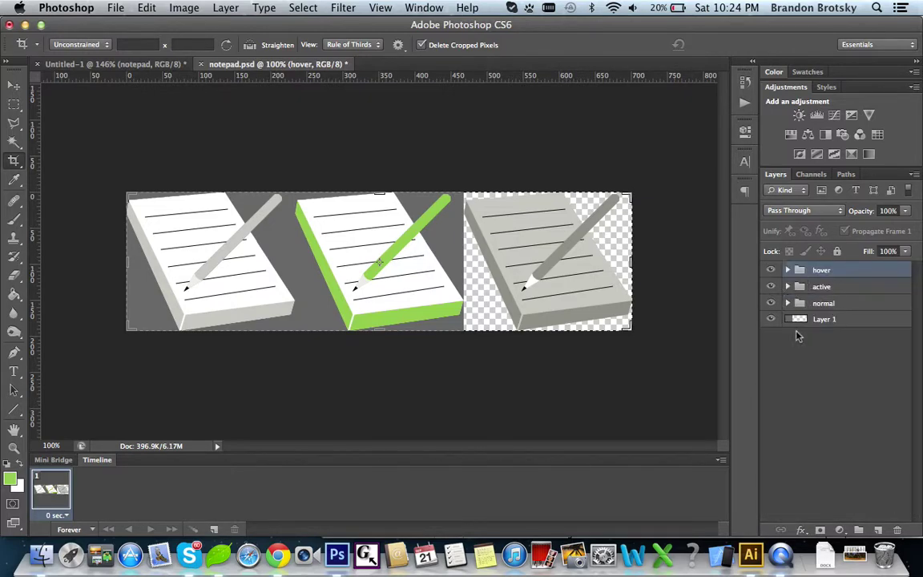
pyautogui.click(770, 320)
pyautogui.click(781, 303)
pyautogui.click(787, 303)
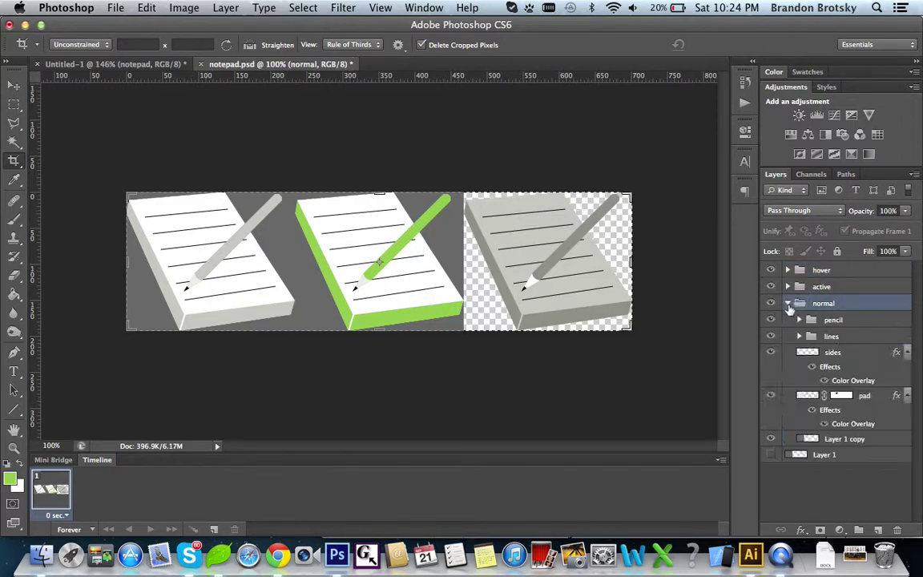
pyautogui.click(769, 439)
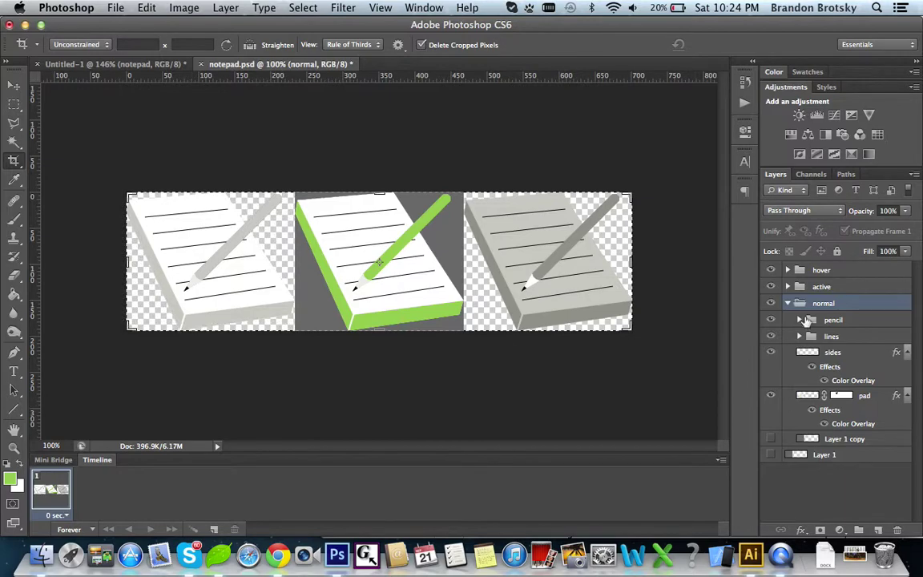
pyautogui.click(788, 303)
# - Hide the active group's dark background layer, Layer 1 copy 2, and save notepad.psd
pyautogui.click(787, 286)
pyautogui.scroll(-3, 817, 365)
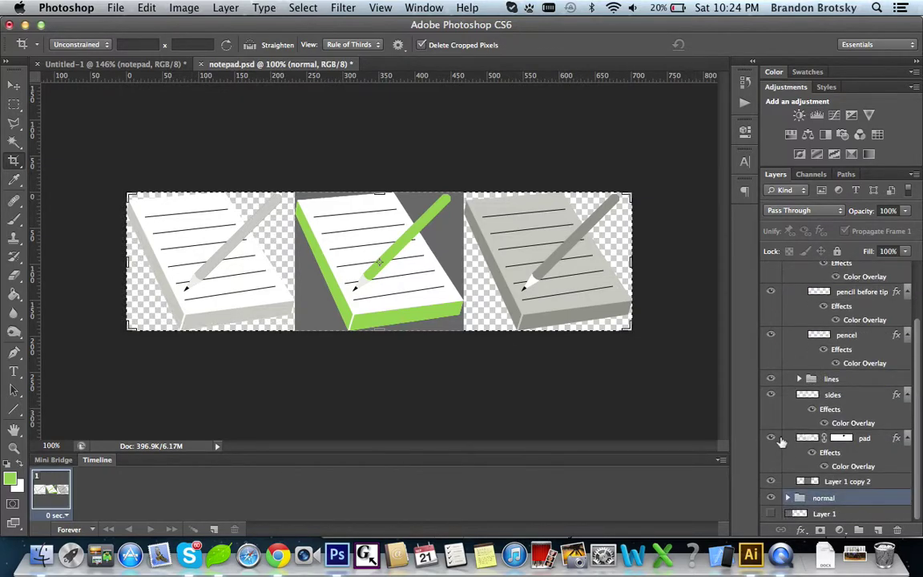
pyautogui.scroll(3, 804, 365)
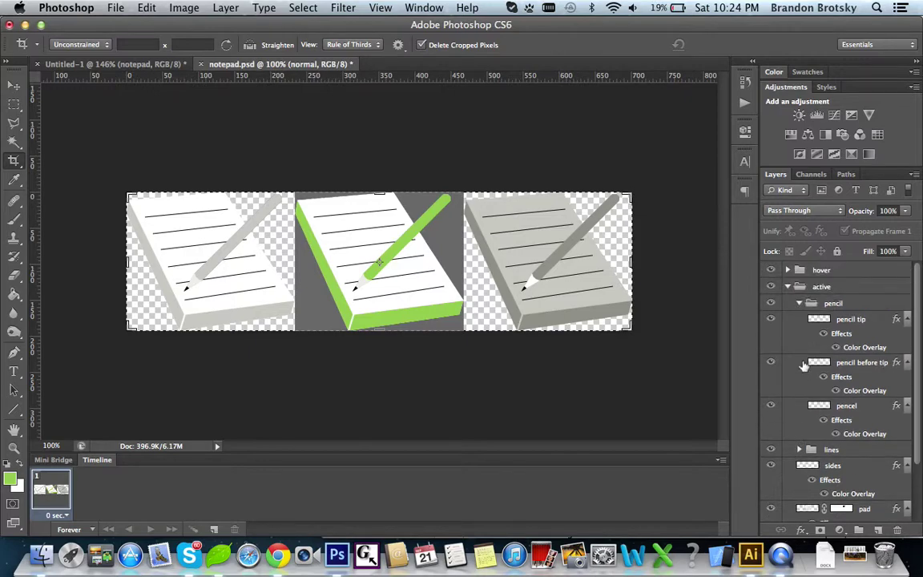
pyautogui.scroll(-3, 804, 343)
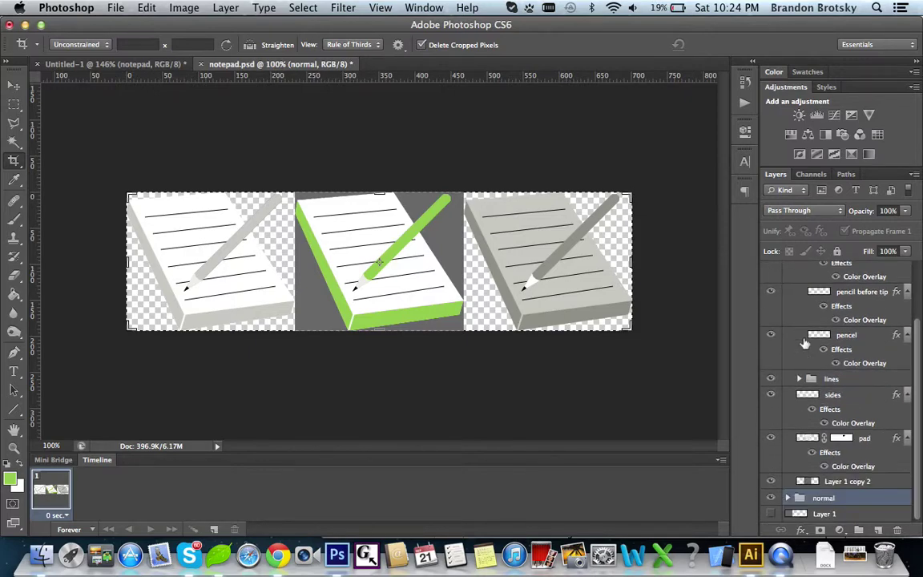
pyautogui.click(799, 380)
pyautogui.scroll(-5, 799, 384)
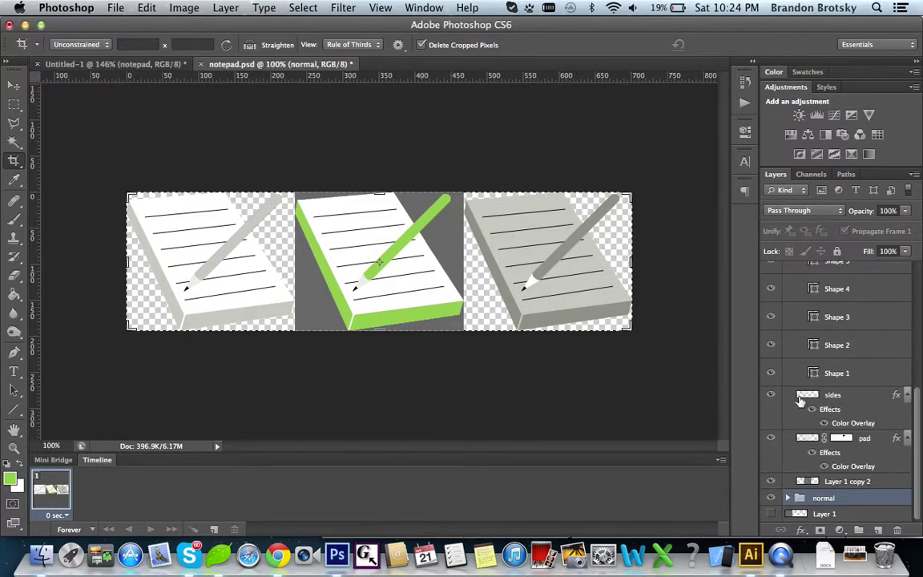
pyautogui.click(769, 438)
pyautogui.click(769, 439)
pyautogui.scroll(10, 786, 408)
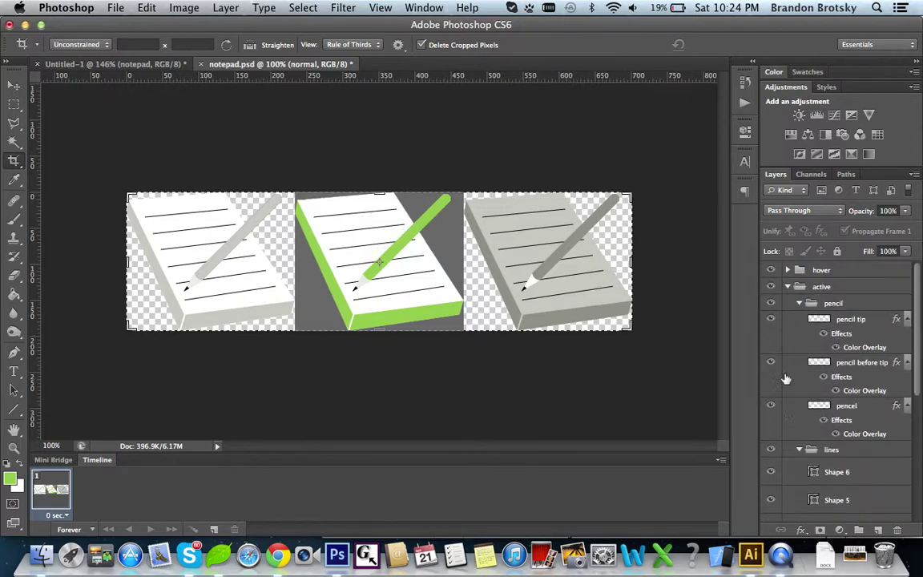
pyautogui.click(788, 273)
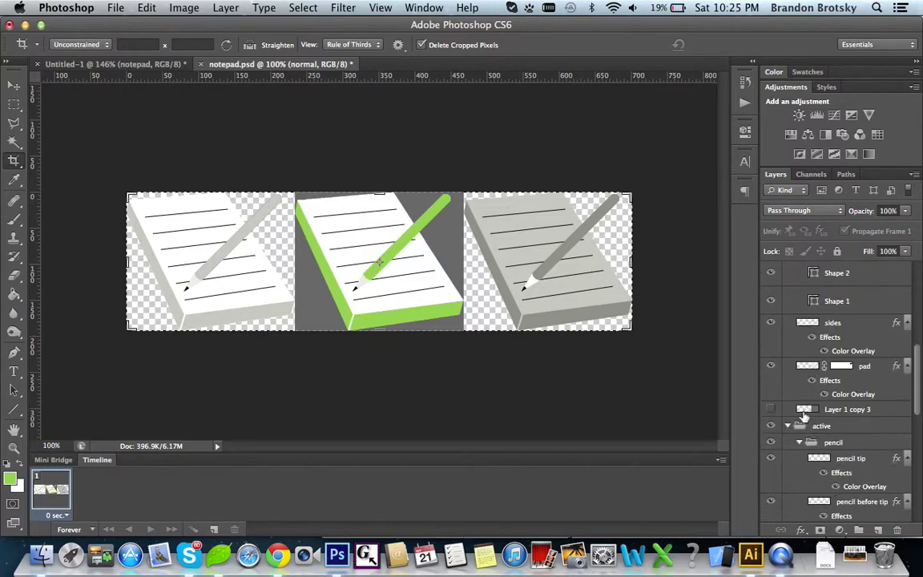
pyautogui.scroll(-2, 804, 417)
pyautogui.scroll(-8, 780, 351)
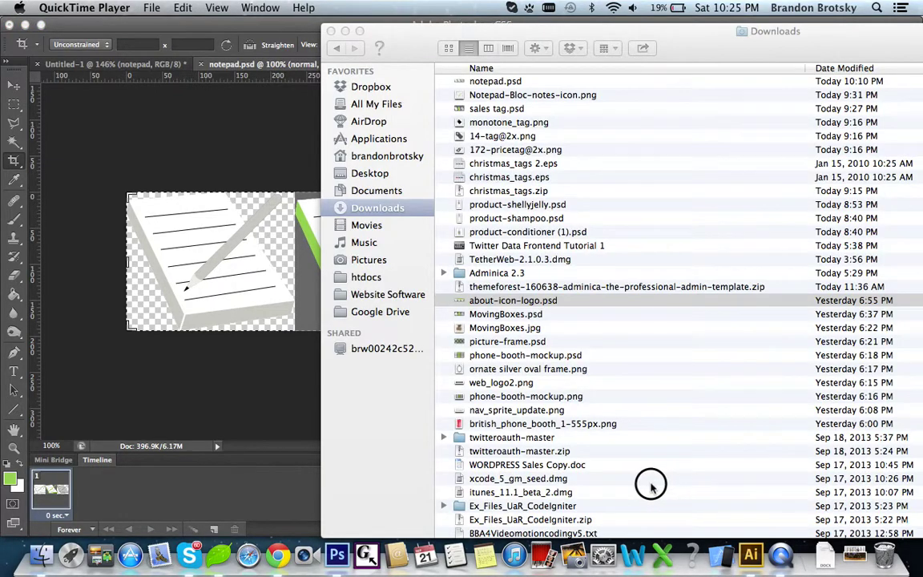
pyautogui.click(201, 366)
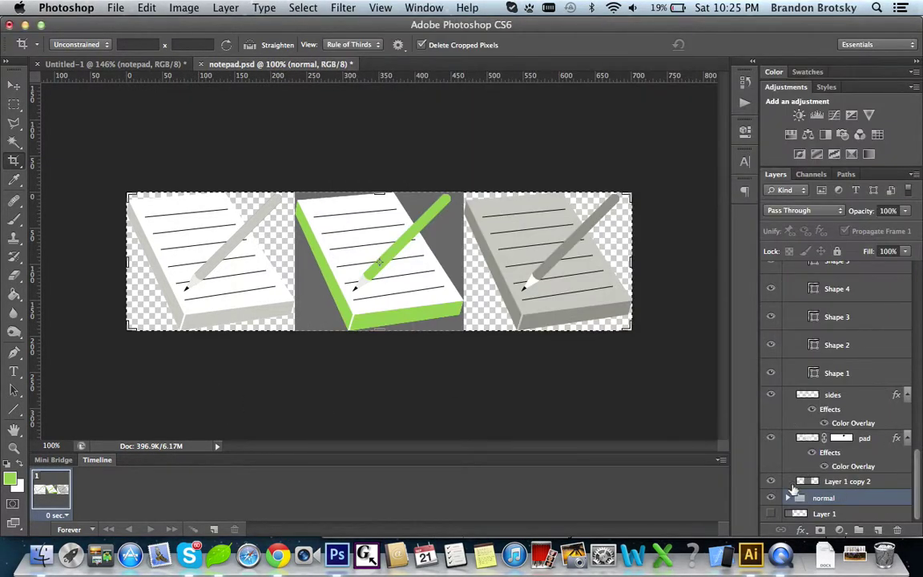
pyautogui.click(770, 481)
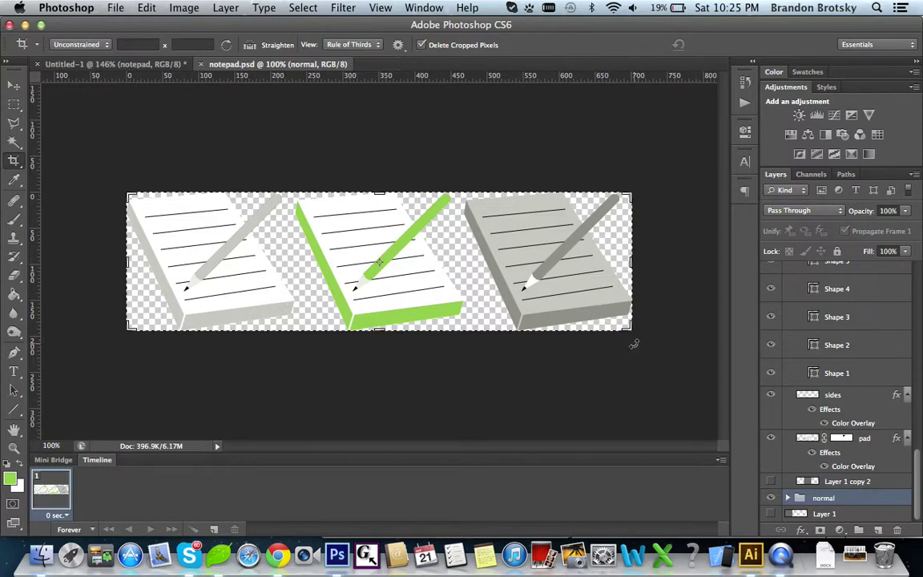
# - Return to the untitled sprite document and save it as menu-sprite.psd
pyautogui.click(141, 64)
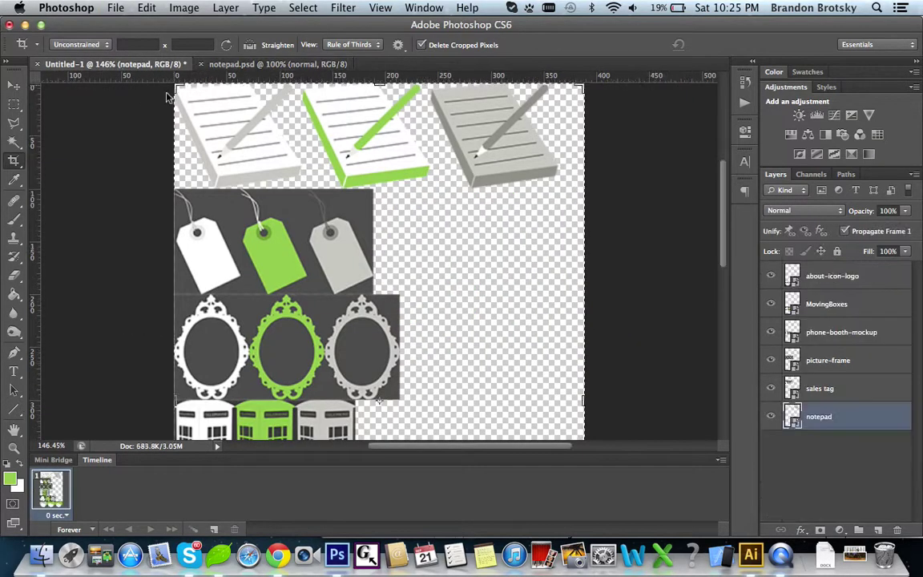
pyautogui.scroll(1, 476, 195)
pyautogui.scroll(-4, 475, 195)
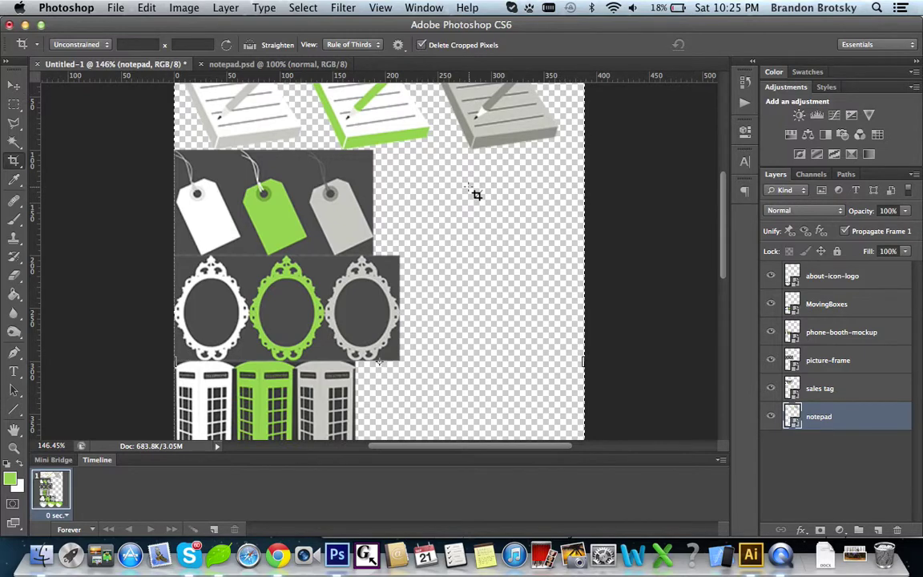
pyautogui.press('v')
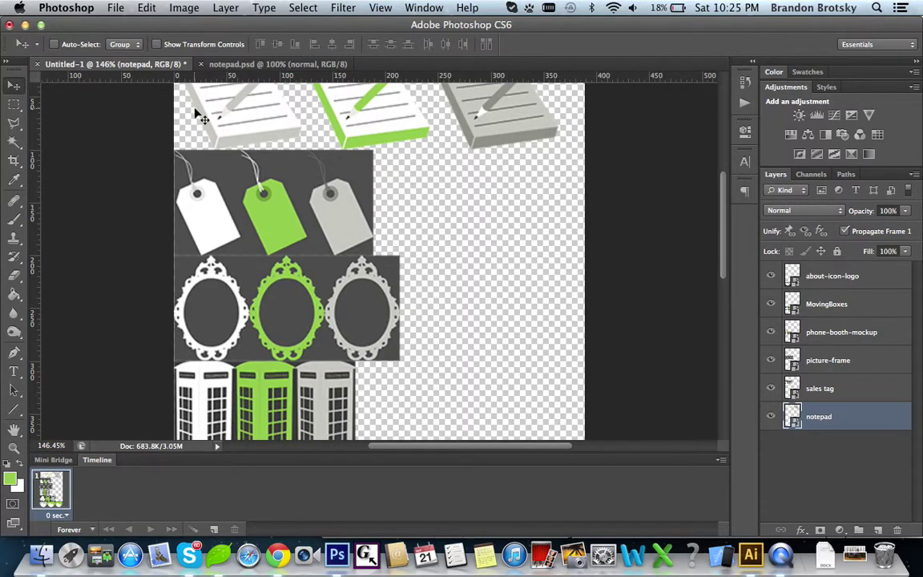
pyautogui.press('super+s')
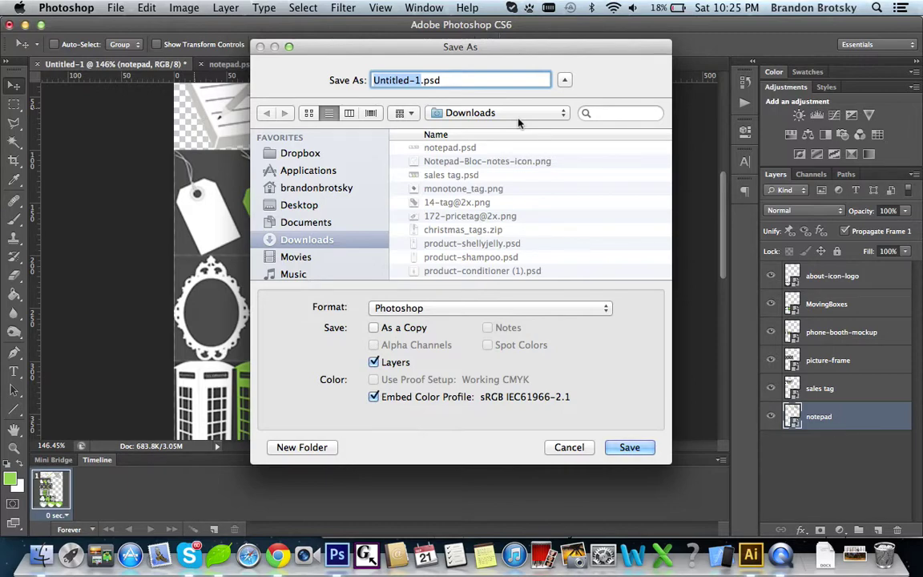
pyautogui.press('BackSpace')
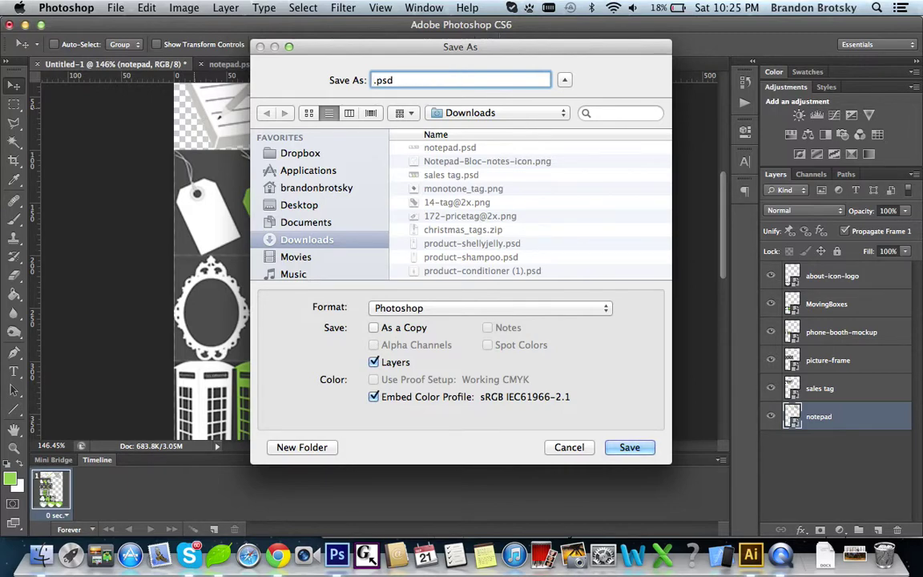
pyautogui.write('menu-sprite')
pyautogui.press('Return')
pyautogui.press('Return')
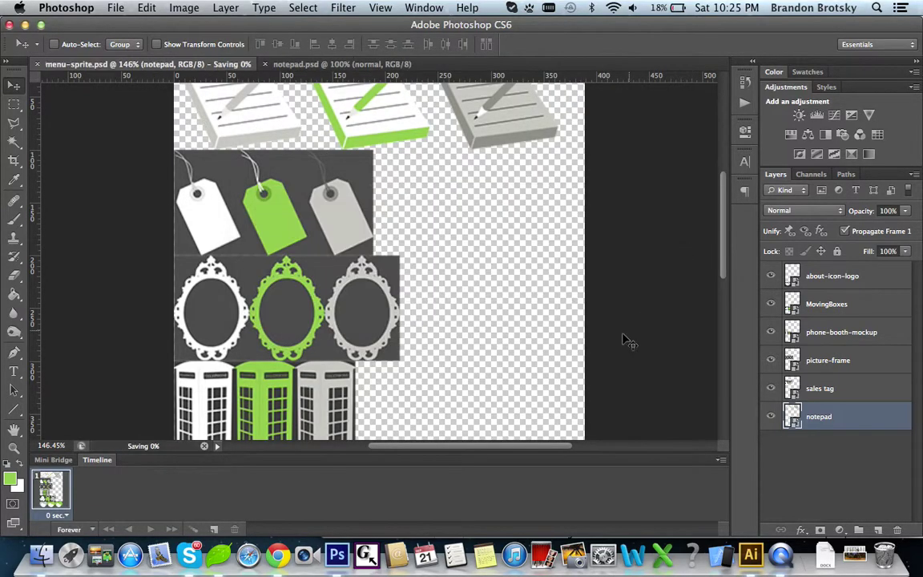
# - Open the contents of the sales tag smart object and hide Layer 0 copy 3 and Layer 0
pyautogui.click(845, 396)
pyautogui.doubleClick(791, 388)
pyautogui.press('Return')
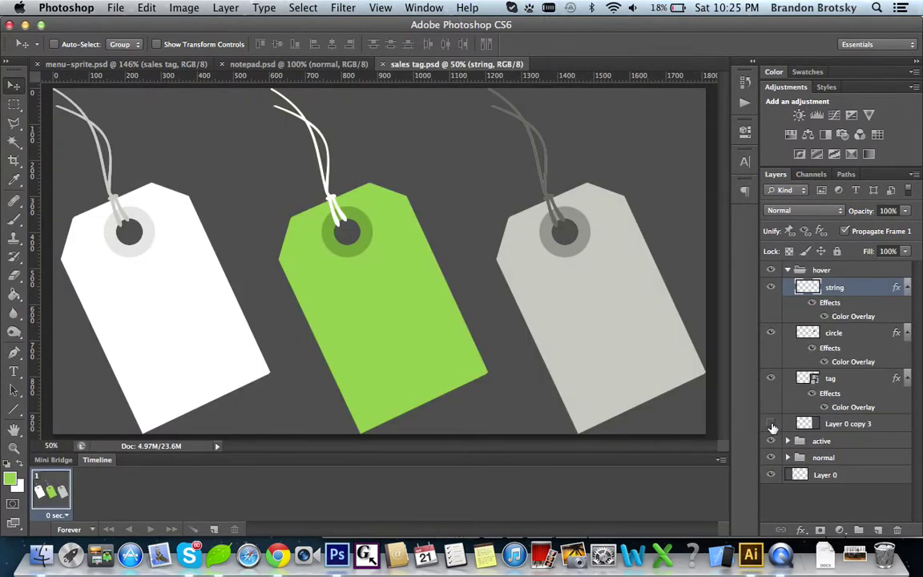
pyautogui.click(771, 426)
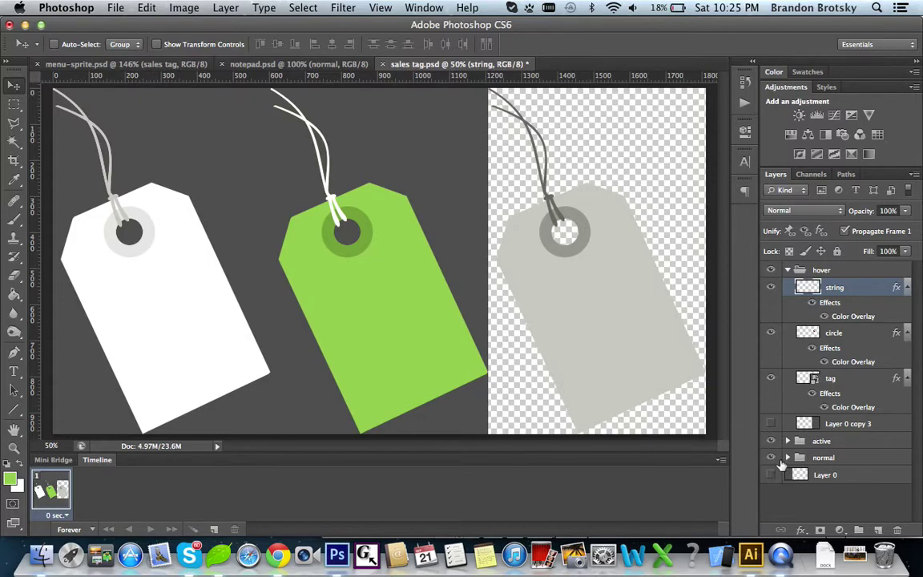
# - Hide the dark backgrounds in the normal and active groups of sales tag.psd, Layer 0 copy and Layer 0 copy 2
pyautogui.click(788, 457)
pyautogui.scroll(-3, 787, 465)
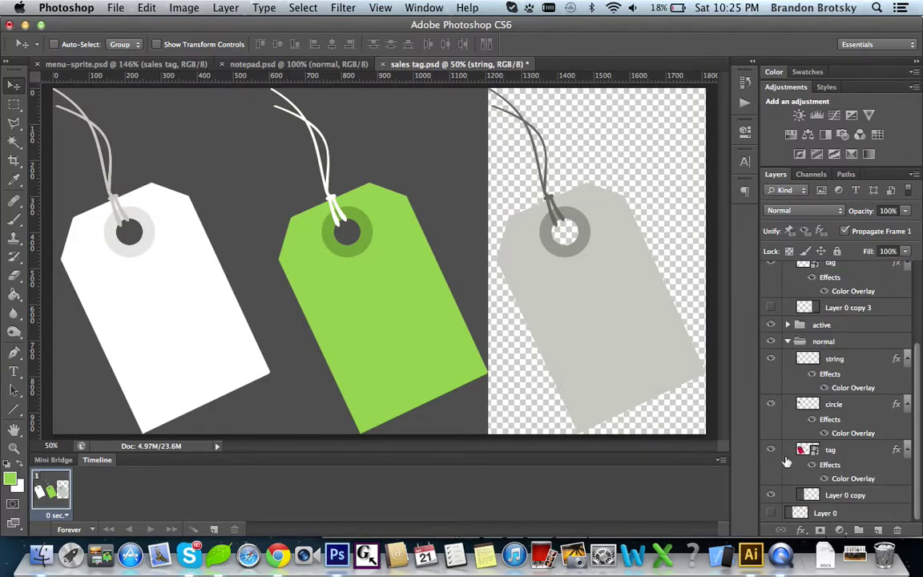
pyautogui.click(771, 494)
pyautogui.click(787, 324)
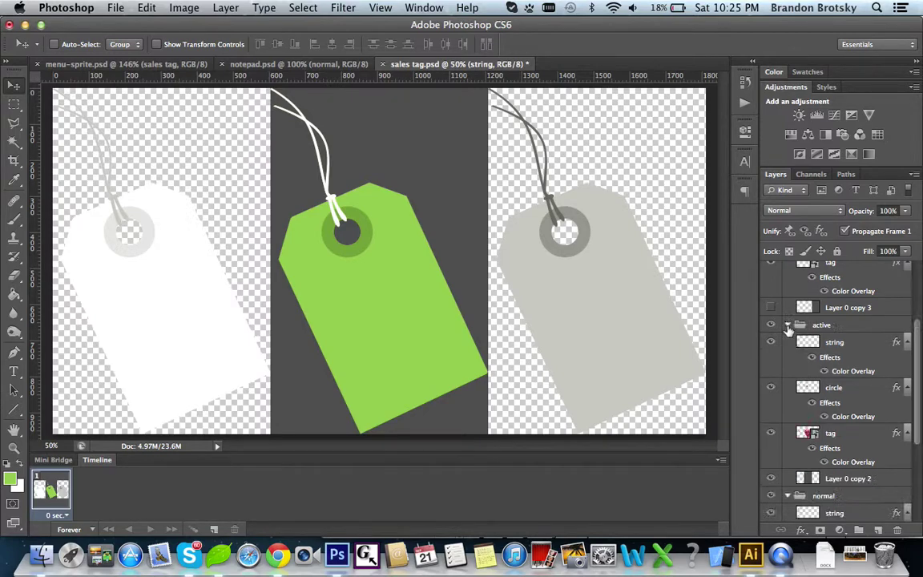
pyautogui.scroll(-2, 784, 369)
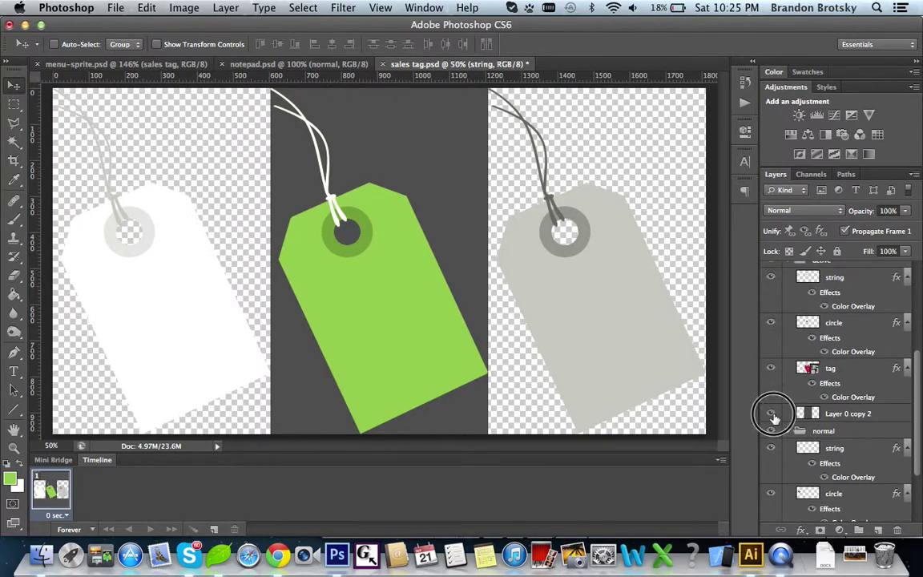
pyautogui.click(770, 413)
# - Save sales tag.psd, and close both it and notepad.psd
pyautogui.press('super+s')
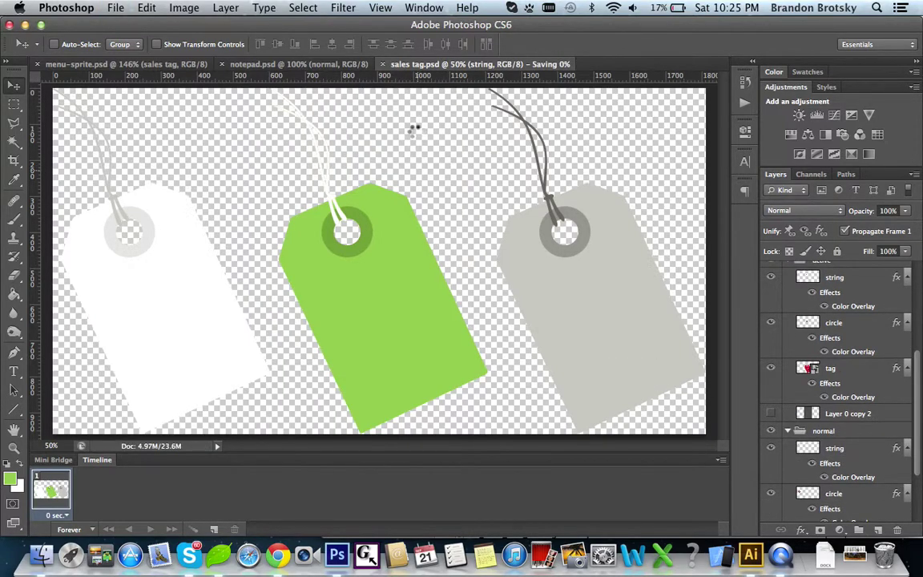
pyautogui.click(387, 64)
pyautogui.click(272, 64)
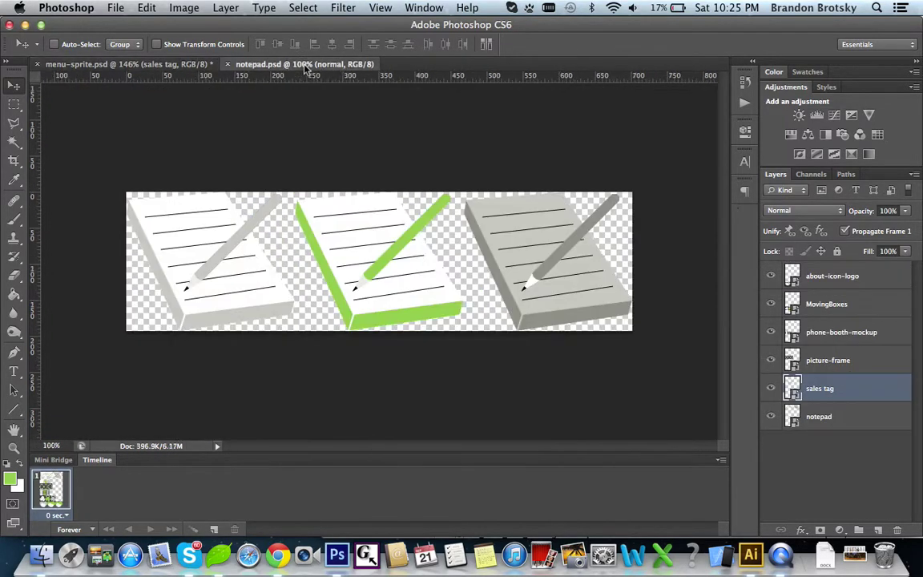
pyautogui.click(228, 65)
# - Open the contents of the picture-frame smart object for editing
pyautogui.scroll(-3, 335, 207)
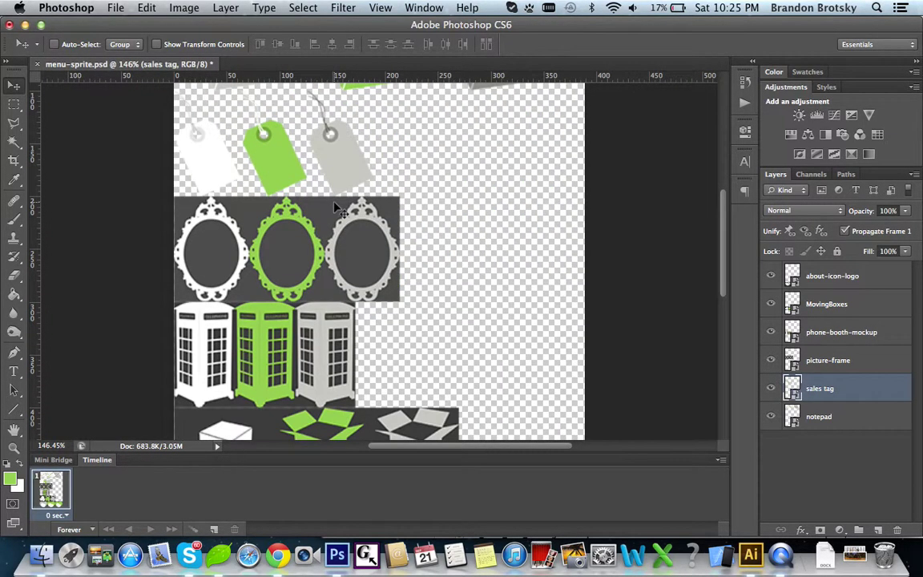
pyautogui.click(789, 361)
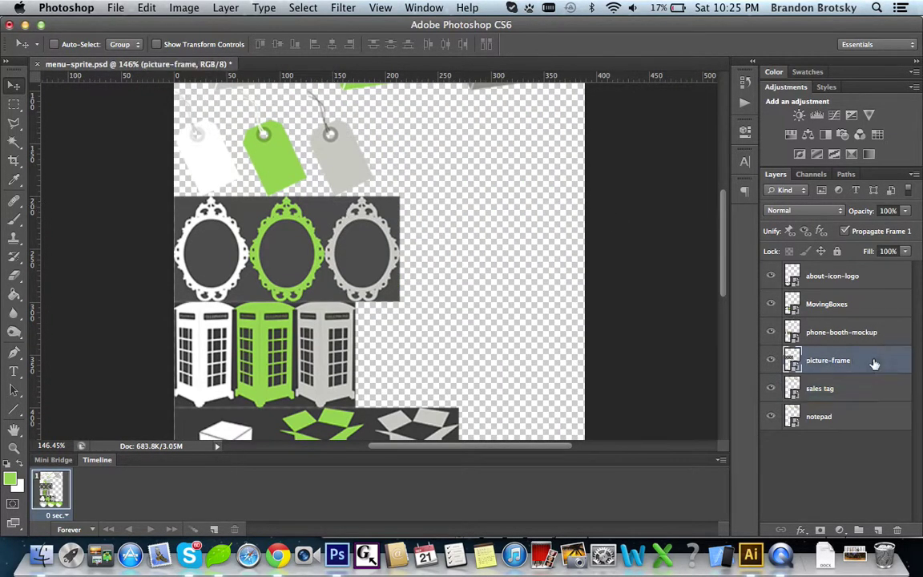
pyautogui.doubleClick(791, 360)
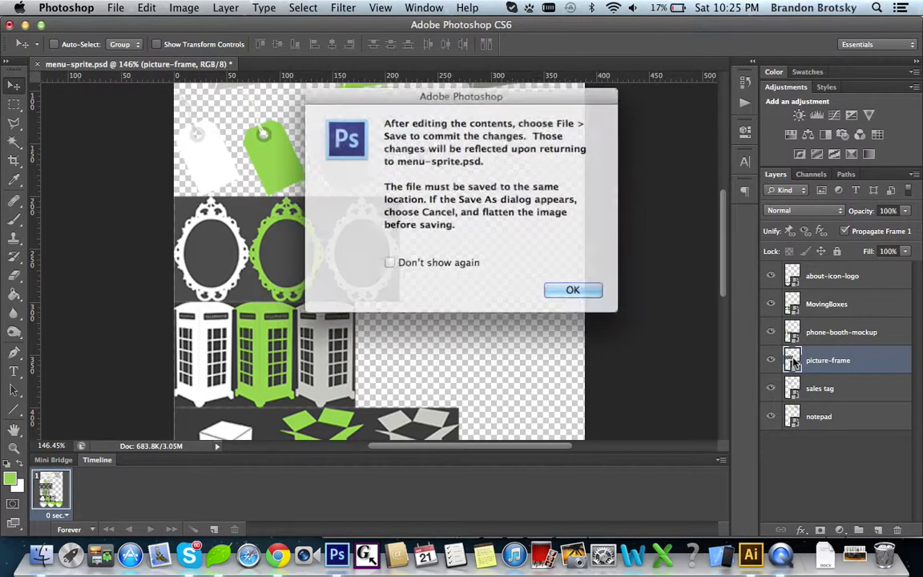
pyautogui.click(570, 287)
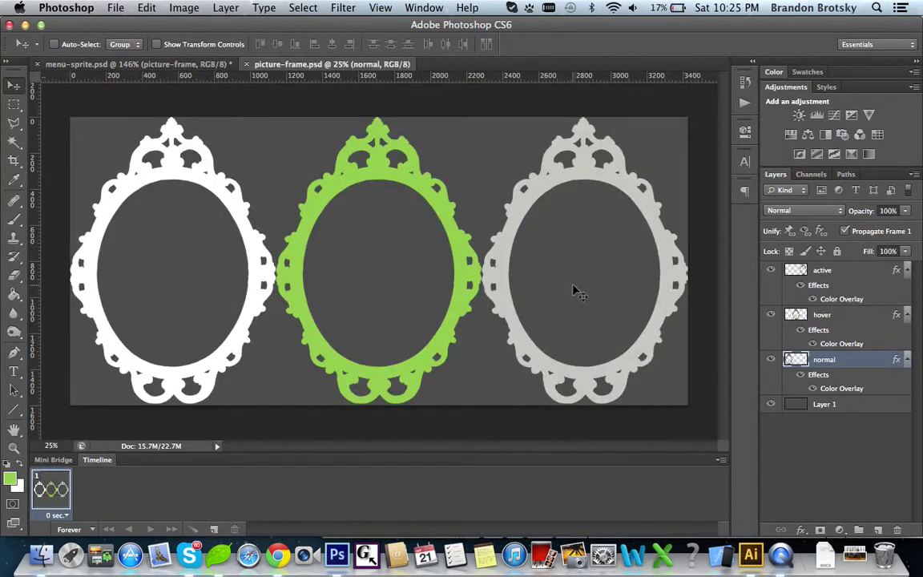
# - Hide the dark background, Layer 1, in picture-frame.psd, and save and close the file
pyautogui.click(770, 403)
pyautogui.press('super+s')
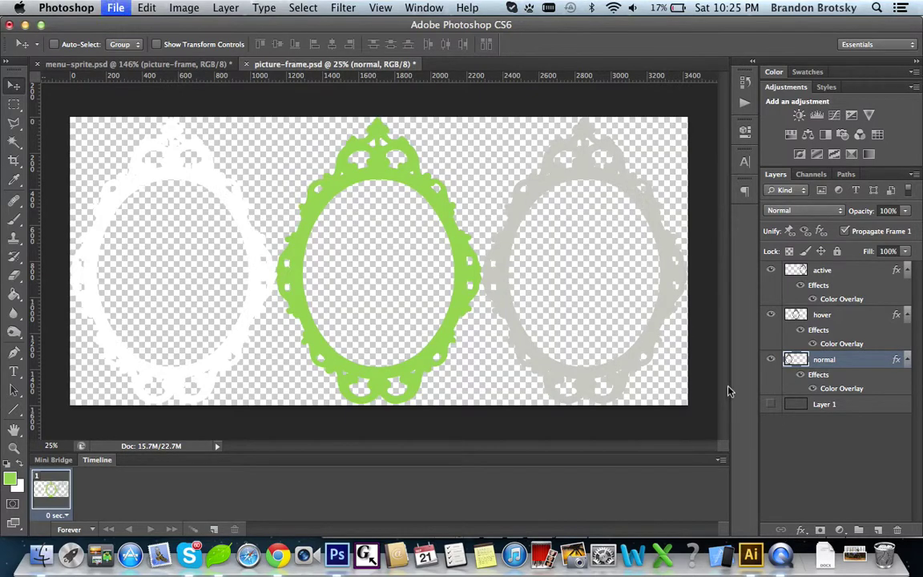
pyautogui.click(248, 65)
# - Open the contents of the phone-booth-mockup smart object for editing
pyautogui.scroll(-5, 657, 263)
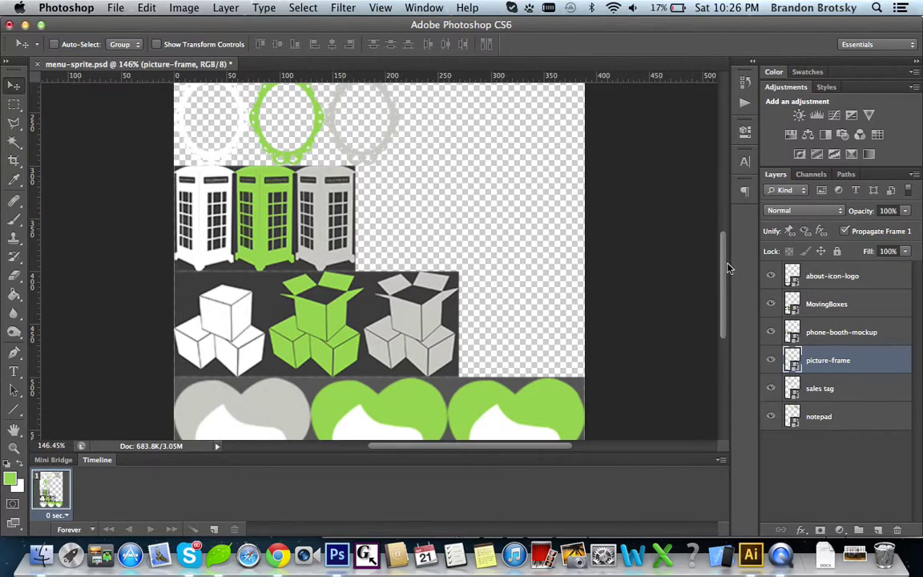
pyautogui.click(841, 331)
pyautogui.doubleClick(791, 332)
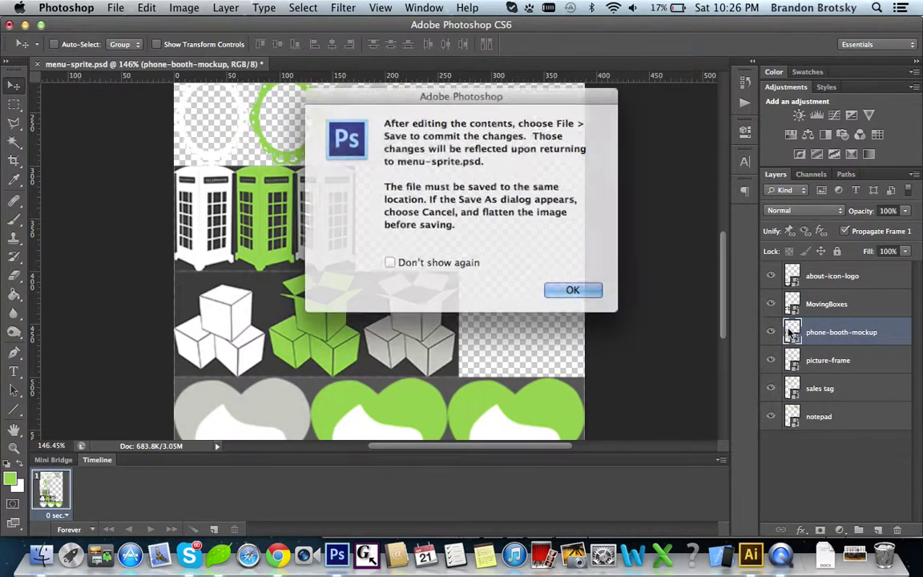
pyautogui.press('Return')
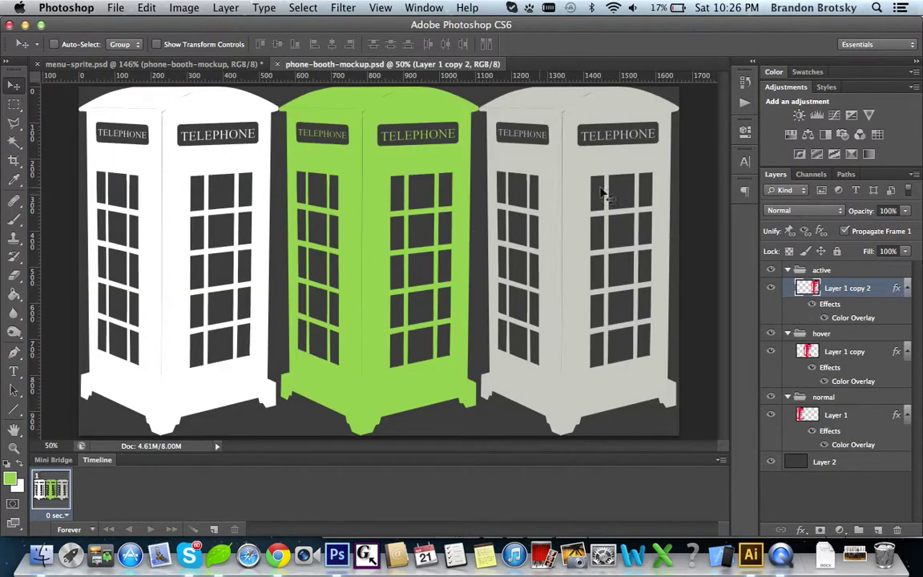
# - Hide the dark background, Layer 2, in phone-booth-mockup.psd, and save and close the file
pyautogui.click(770, 462)
pyautogui.press('super+s')
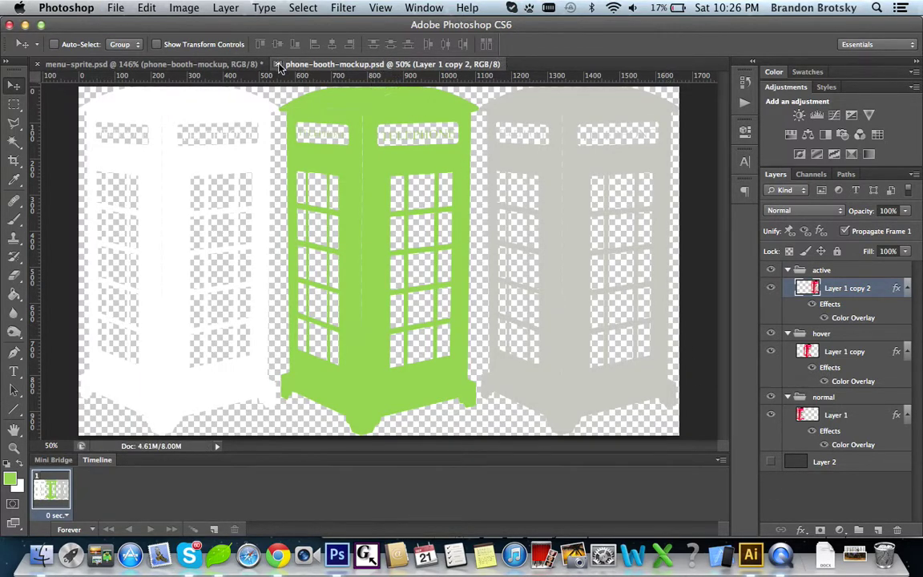
pyautogui.click(279, 64)
# - Open the contents of the MovingBoxes smart object for editing
pyautogui.scroll(-3, 405, 221)
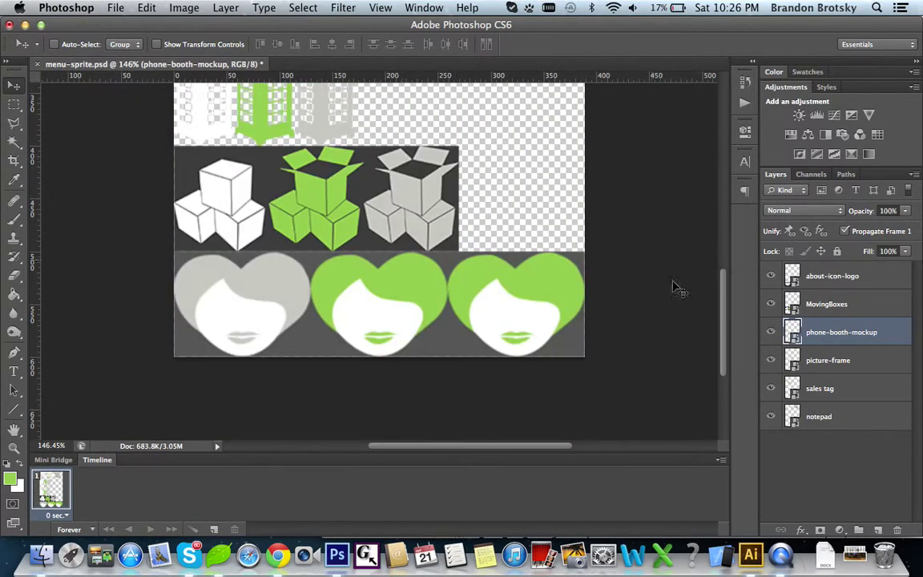
pyautogui.click(856, 307)
pyautogui.doubleClick(881, 310)
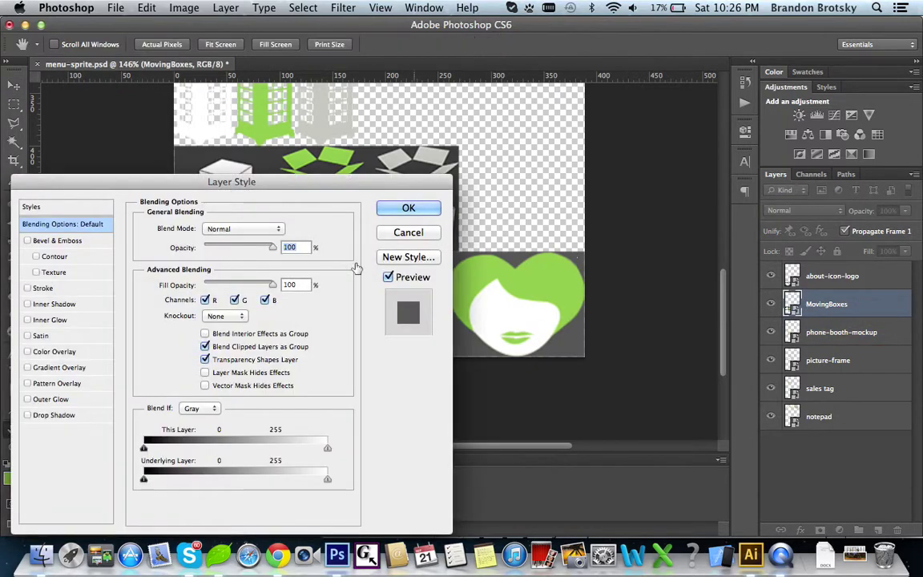
pyautogui.click(405, 233)
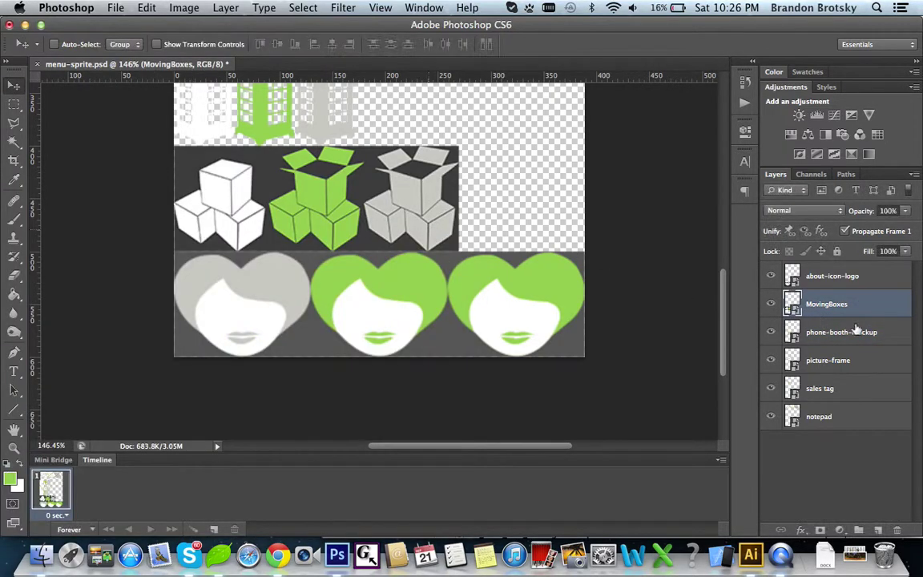
pyautogui.doubleClick(792, 302)
pyautogui.click(565, 292)
# - Hide the dark background, Layer 1, in MovingBoxes.psd, and save and close the file
pyautogui.click(769, 401)
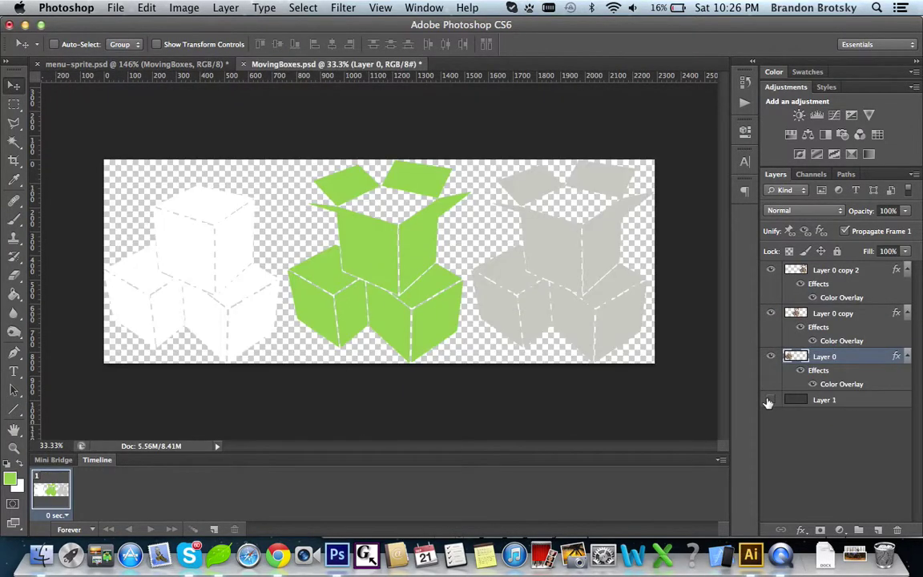
pyautogui.press('super+s')
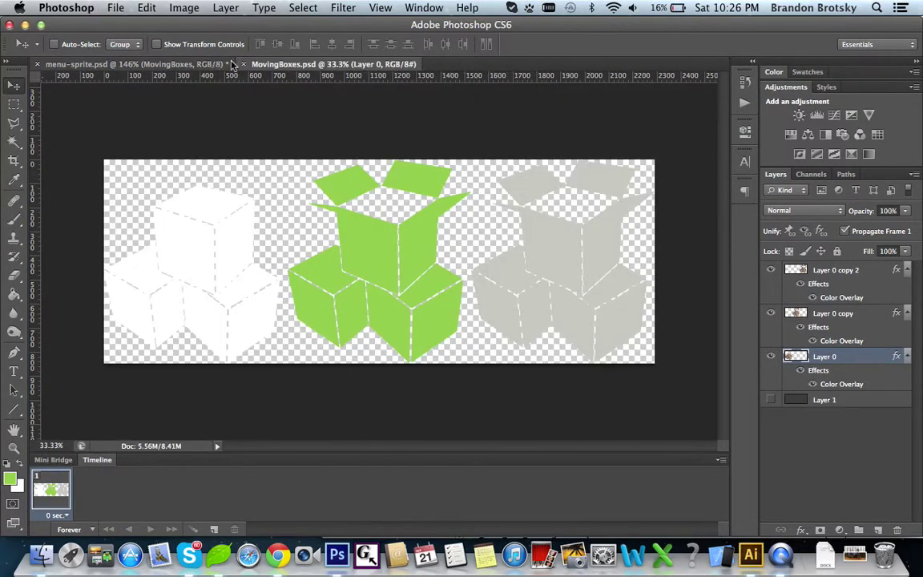
pyautogui.click(244, 64)
# - Open the contents of the about-icon-logo smart object for editing
pyautogui.scroll(-3, 517, 250)
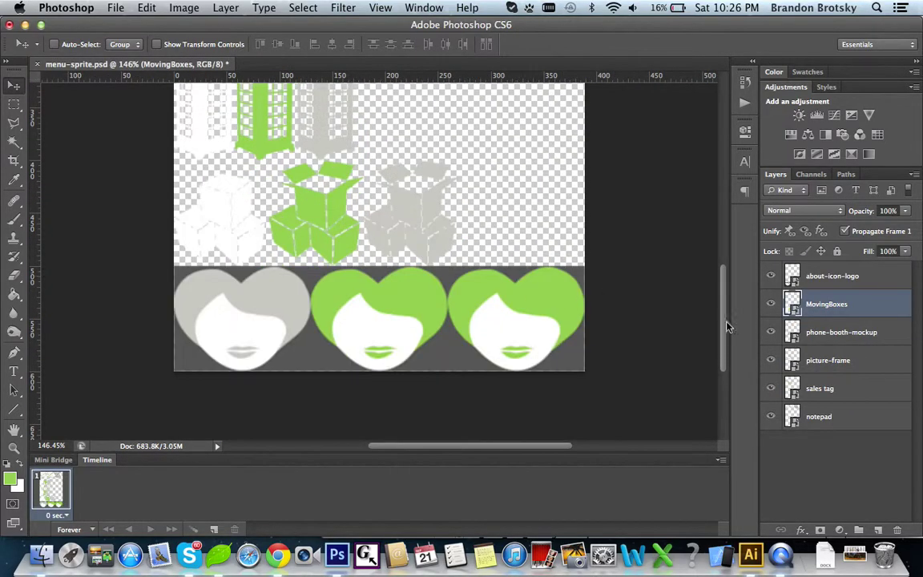
pyautogui.click(833, 282)
pyautogui.doubleClick(792, 275)
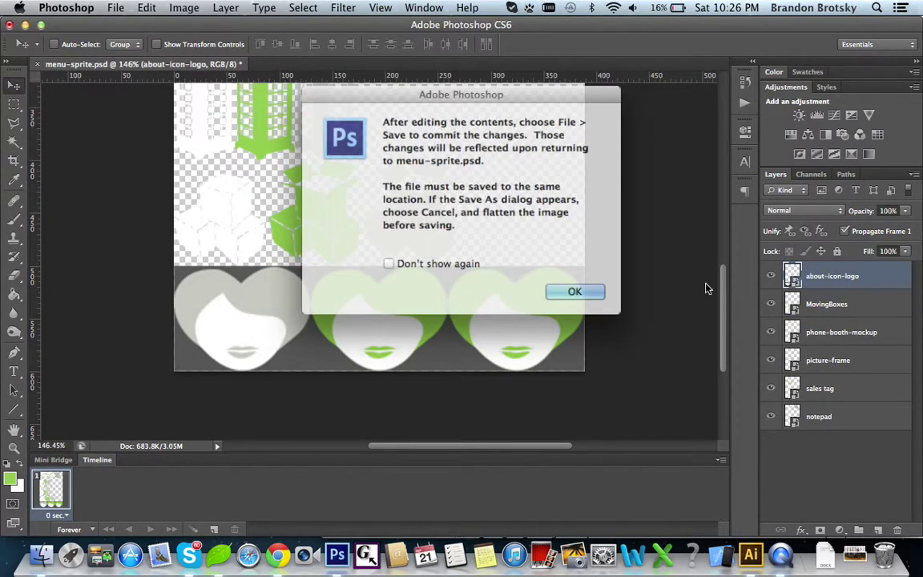
pyautogui.click(575, 288)
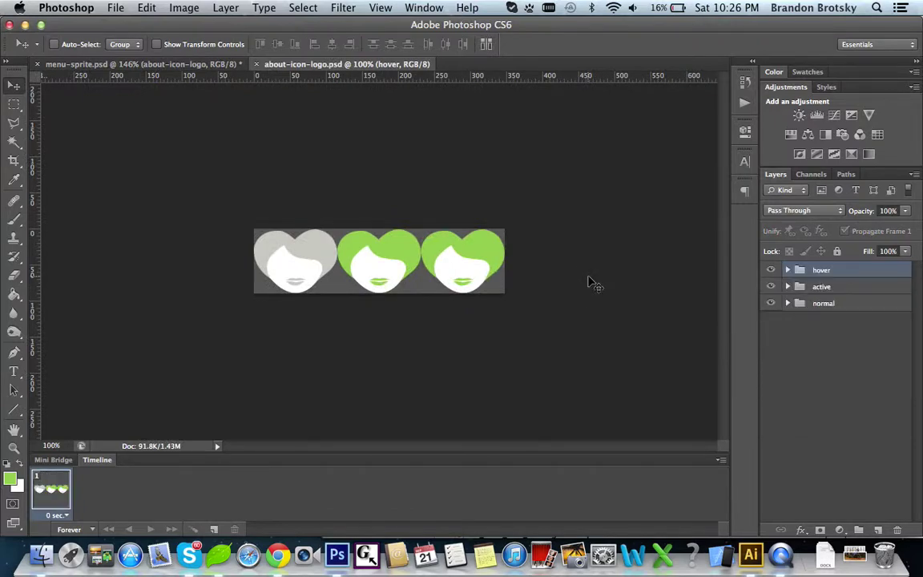
# - Hide the dark backgrounds in the hover, active and normal groups: Layer 2 copy 2, Layer 2 and Layer 2 copy
pyautogui.click(787, 270)
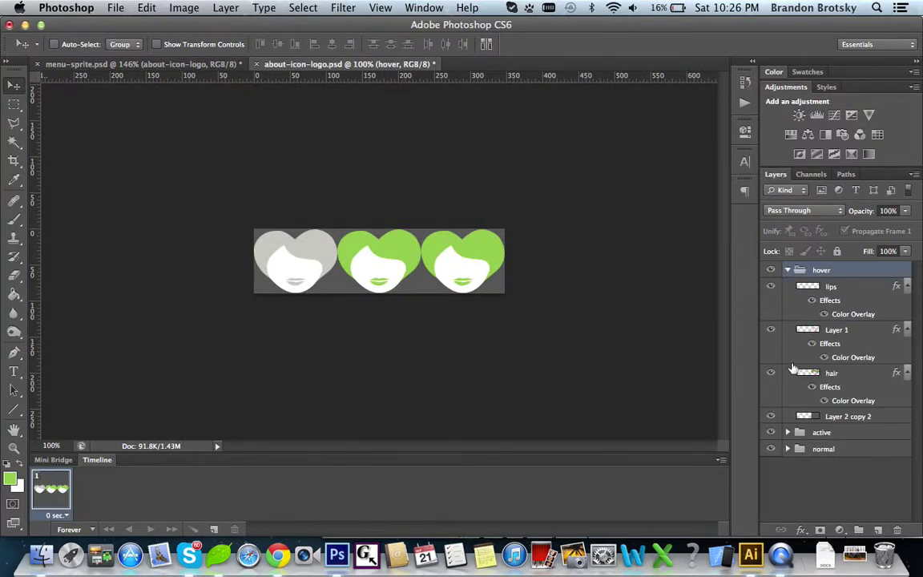
pyautogui.click(771, 416)
pyautogui.click(788, 432)
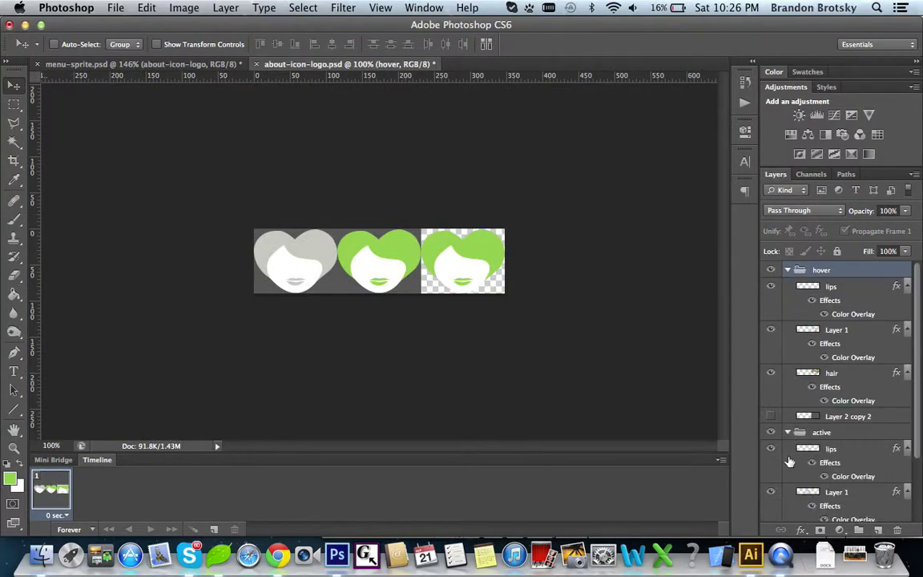
pyautogui.scroll(-3, 789, 463)
pyautogui.click(771, 498)
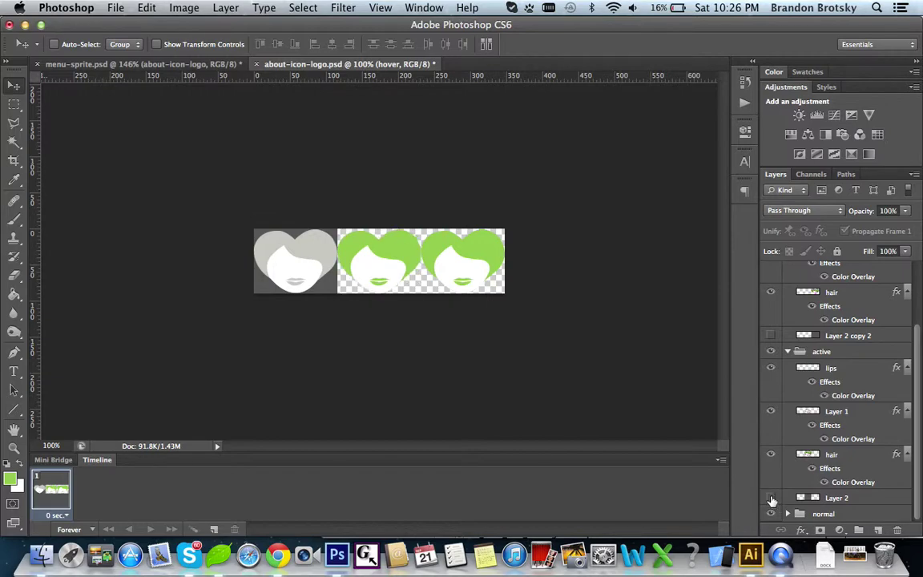
pyautogui.click(789, 513)
pyautogui.scroll(-3, 787, 518)
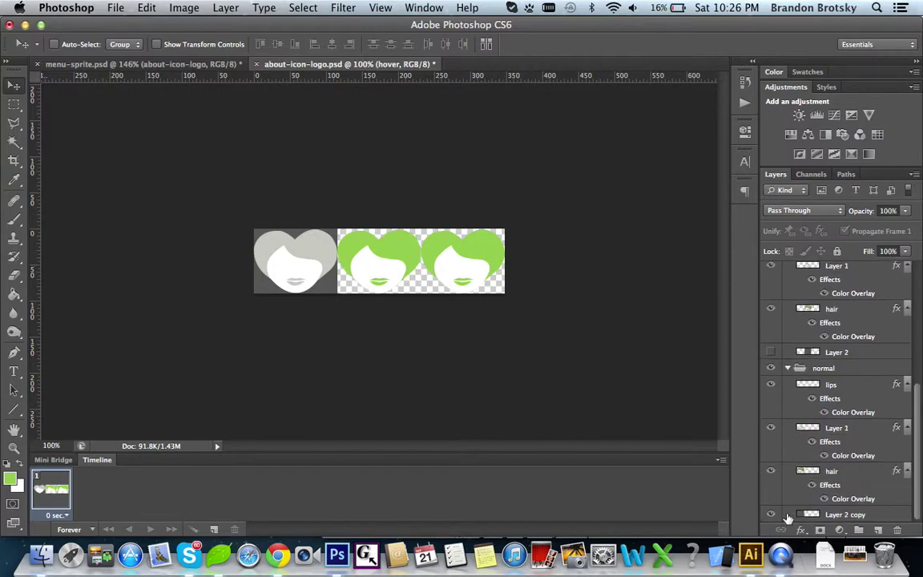
pyautogui.click(771, 513)
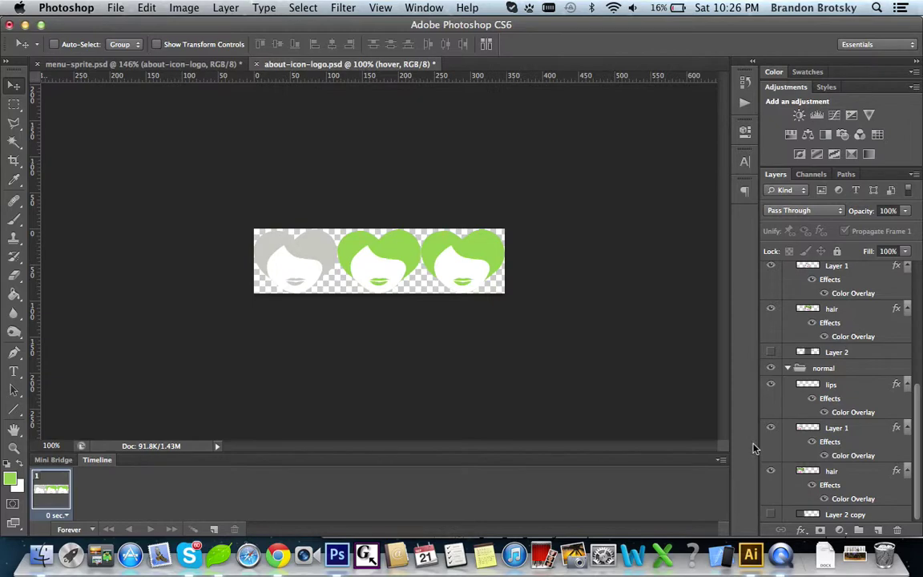
# - Save and close about-icon-logo.psd, and save the updated menu-sprite.psd
pyautogui.click(254, 65)
pyautogui.scroll(-6, 496, 213)
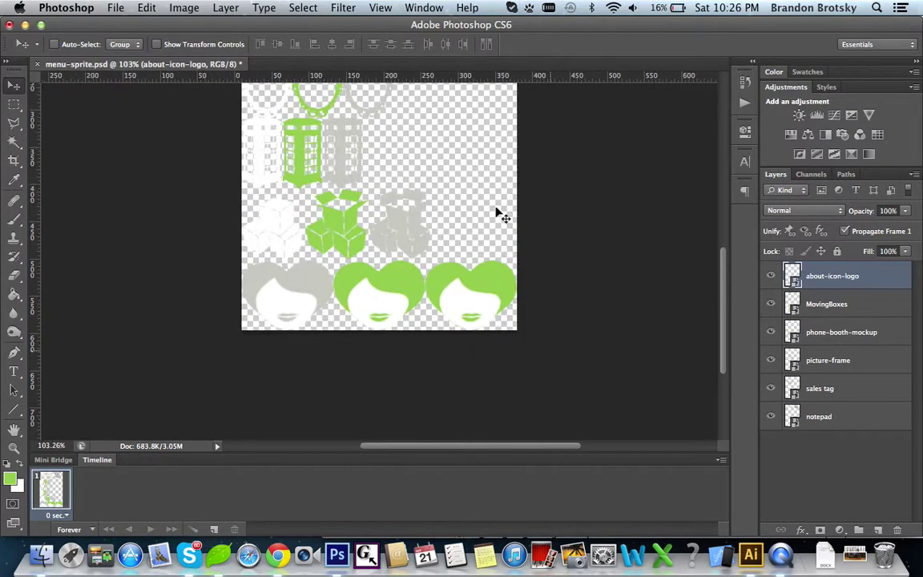
pyautogui.scroll(5, 496, 213)
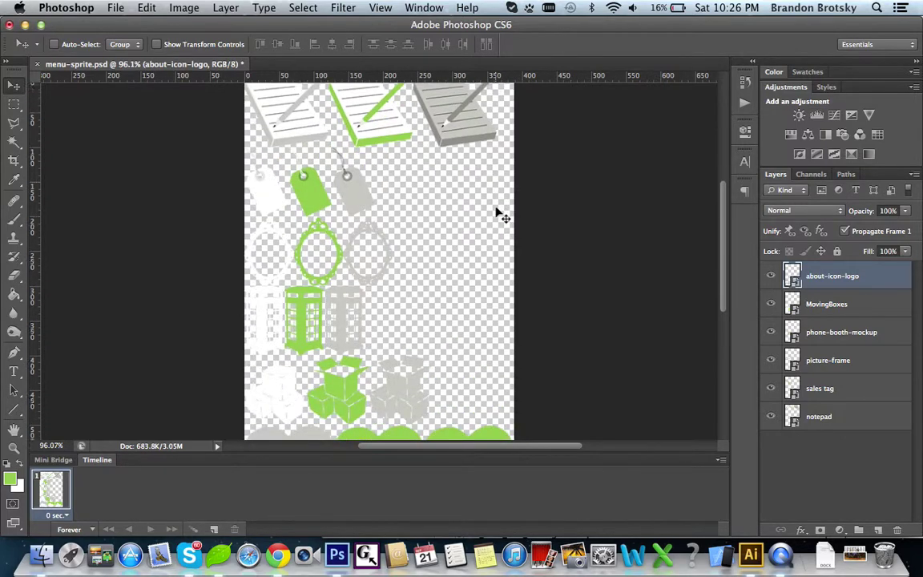
pyautogui.hotkey('ctrl', 's')
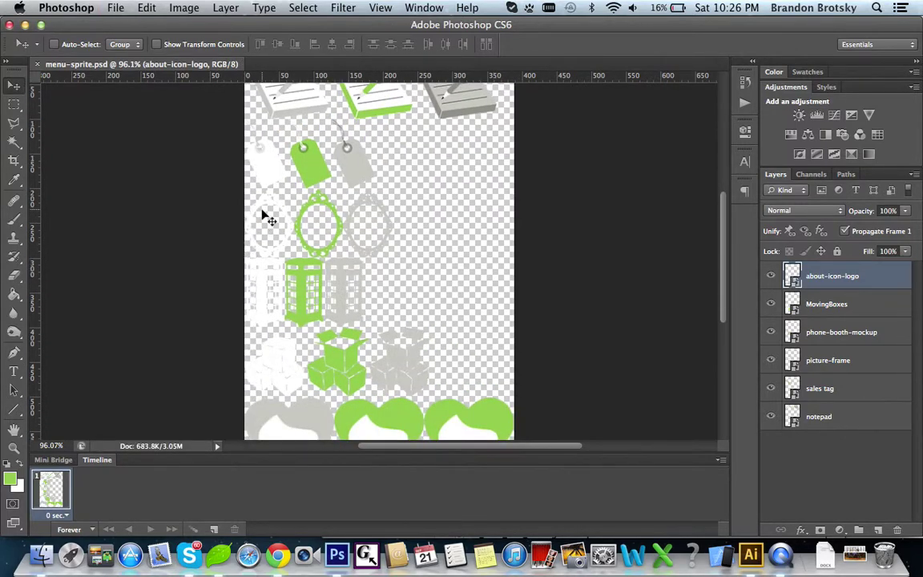
# - Export the sprite with Save for Web as a transparent PNG-24 named menu-sprite.png in the Downloads folder
pyautogui.click(116, 7)
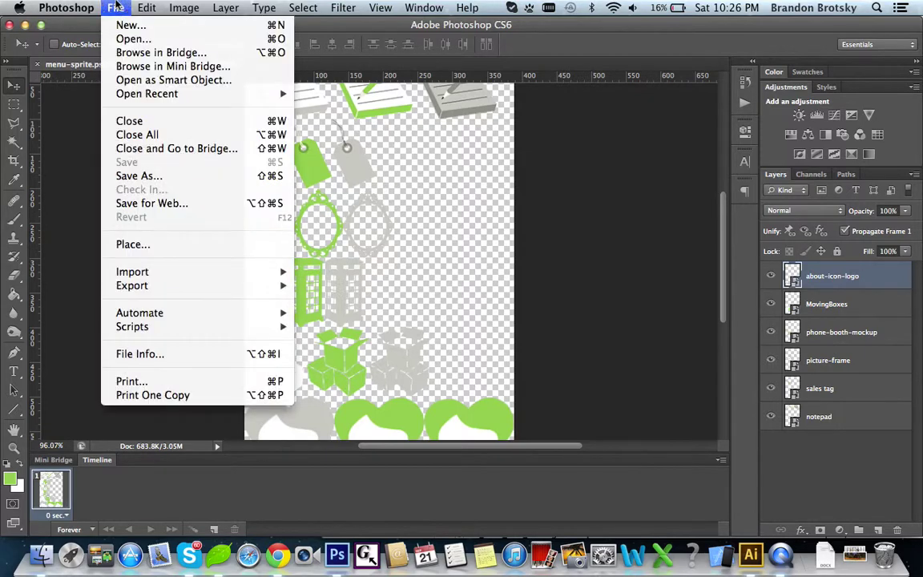
pyautogui.click(176, 203)
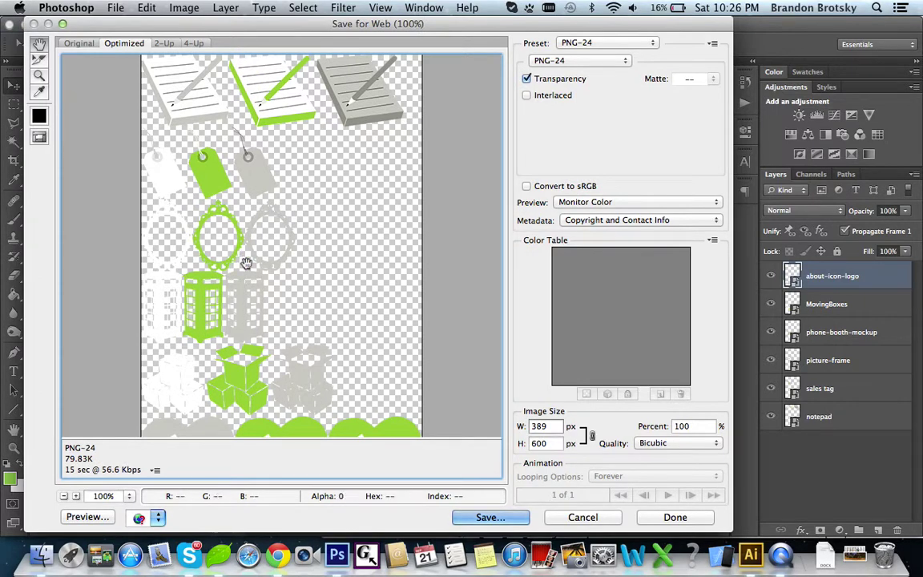
pyautogui.scroll(-3, 246, 263)
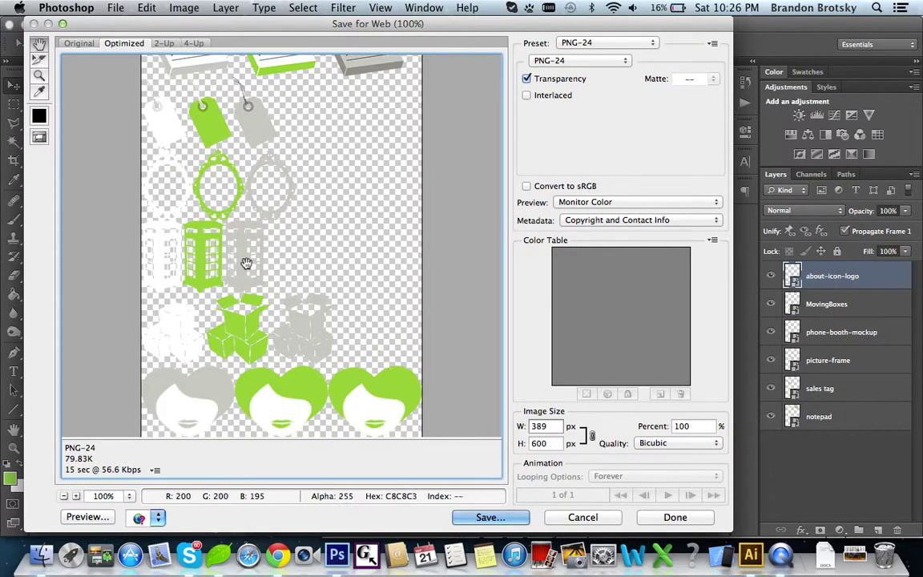
pyautogui.press('Return')
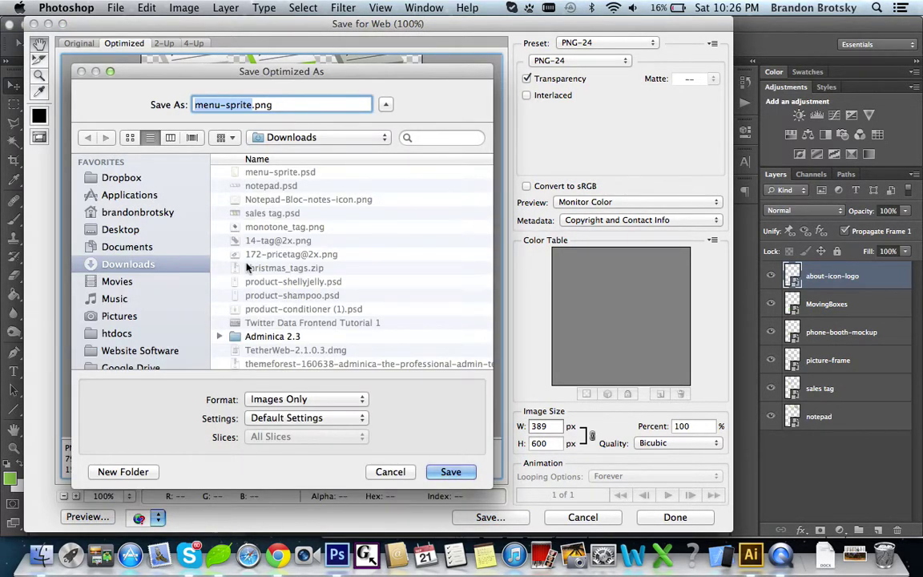
pyautogui.press('Return')
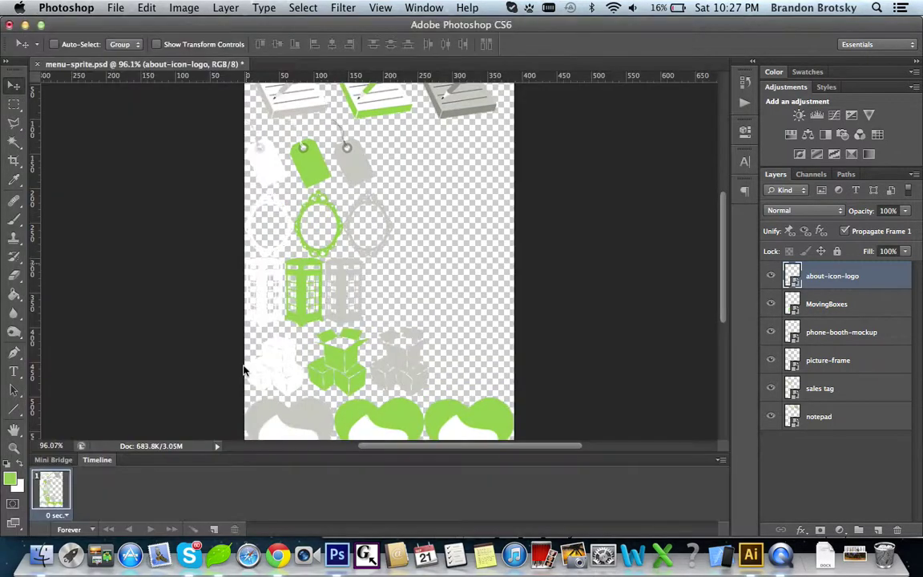
# - Switch to Finder and select the exported menu-sprite.png in the Downloads folder
pyautogui.click(10, 551)
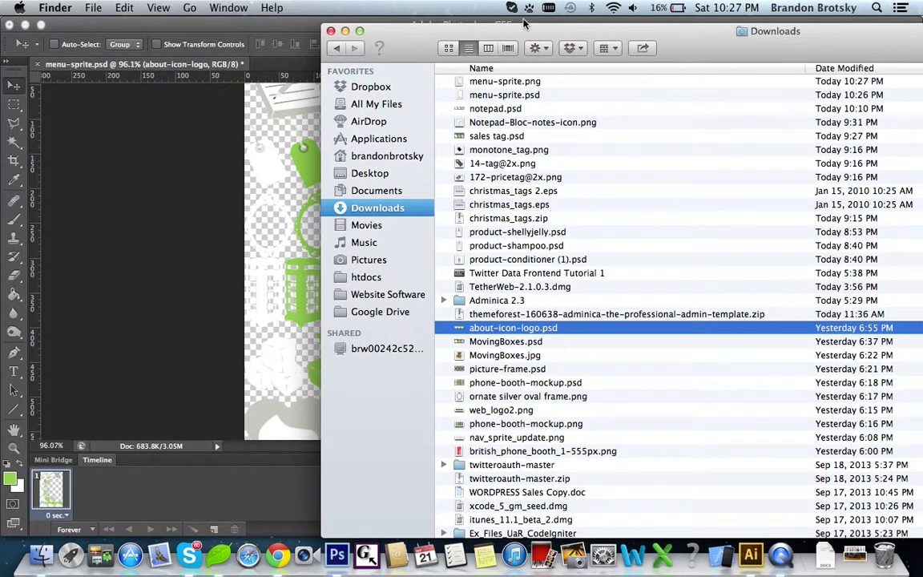
pyautogui.moveTo(530, 38); pyautogui.dragTo(278, 30)
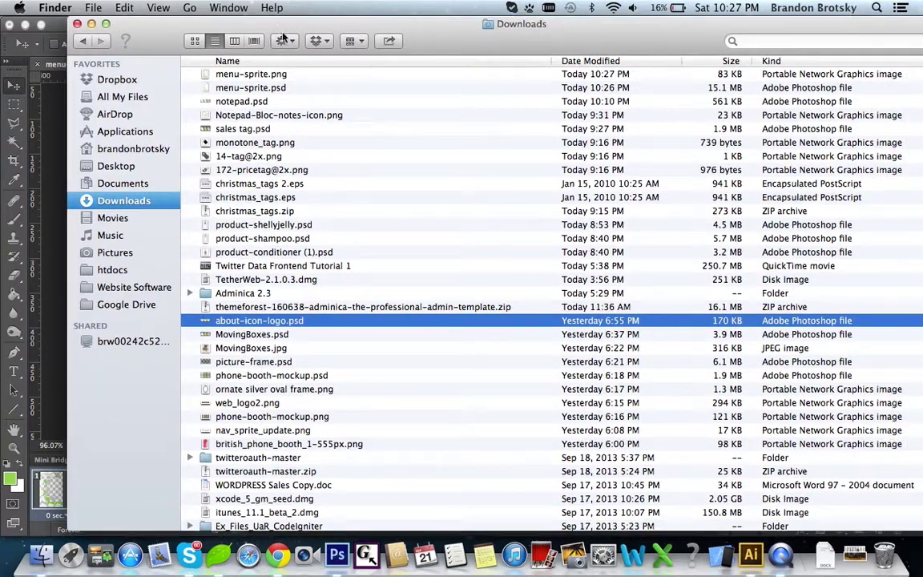
pyautogui.click(545, 75)
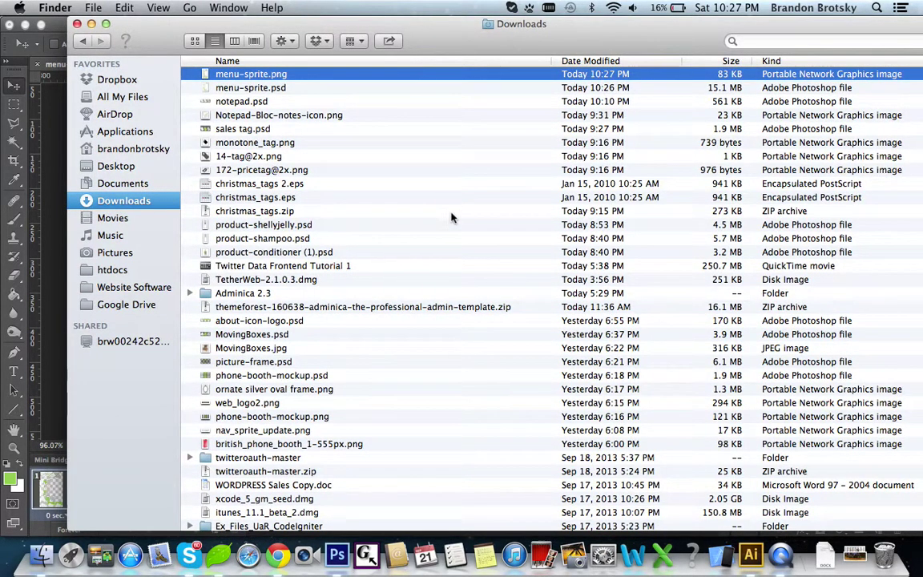
# - Switch to Chrome and open tinypng.org in a new tab
pyautogui.click(278, 555)
pyautogui.press('super+t')
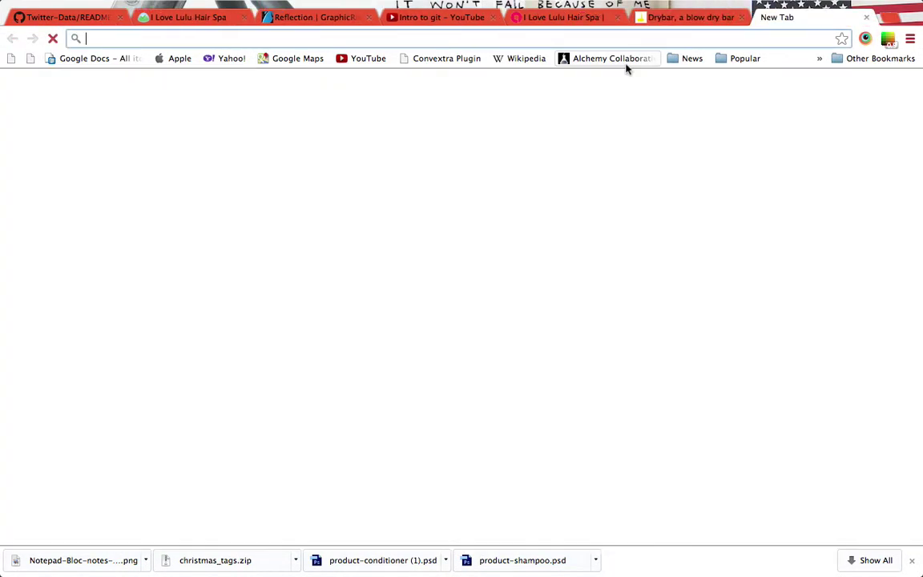
pyautogui.write('tinypng.org')
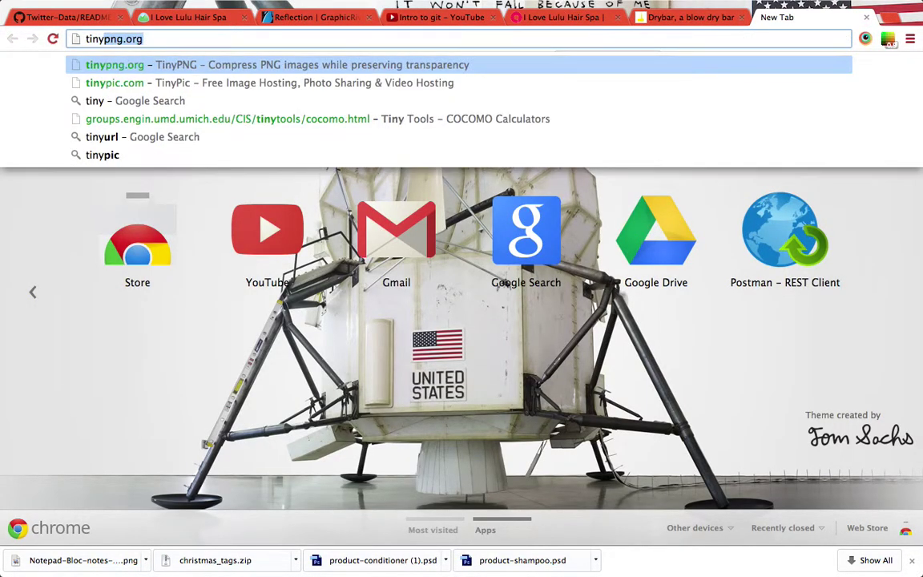
pyautogui.press('Return')
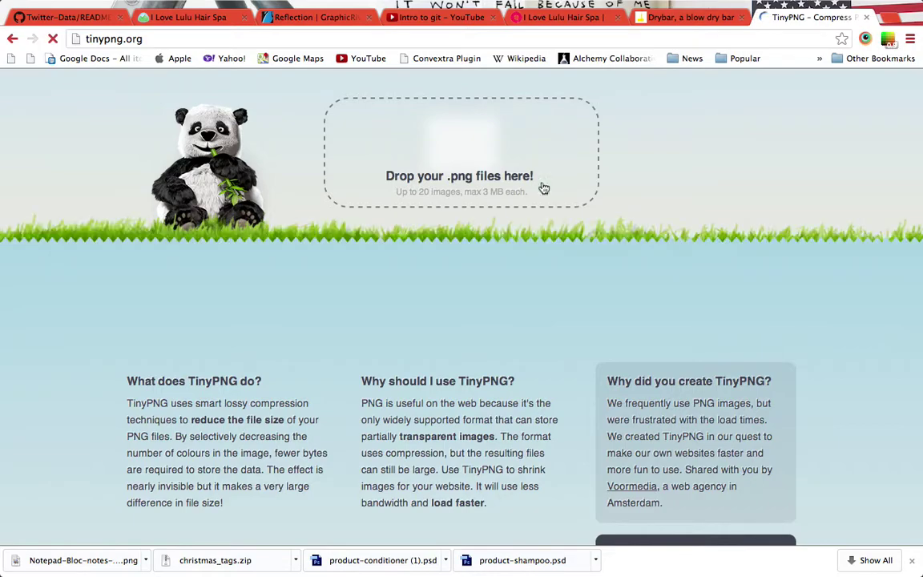
# - Upload menu-sprite.png from the Downloads folder to TinyPNG and download the compressed version
pyautogui.hotkey('ctrl', 'Left')
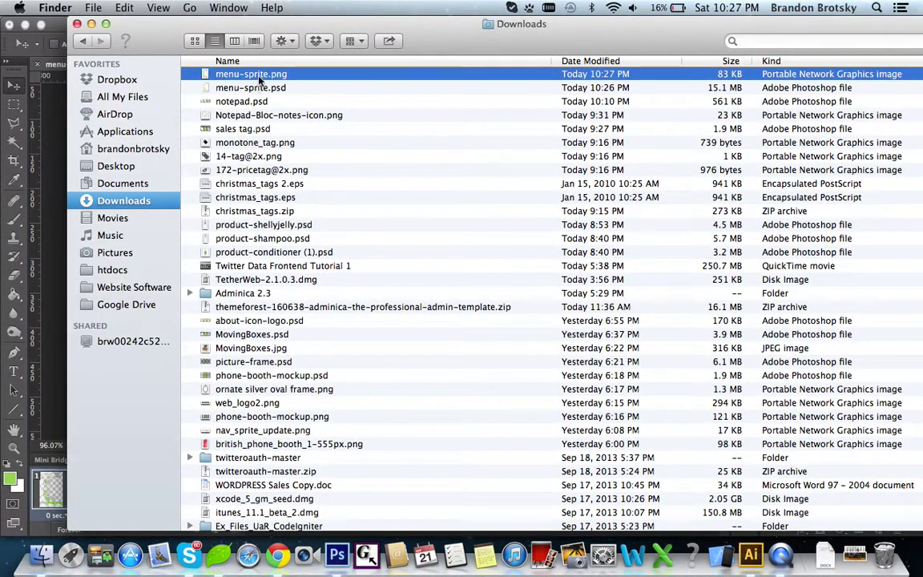
pyautogui.moveTo(258, 77); pyautogui.dragTo(520, 174)
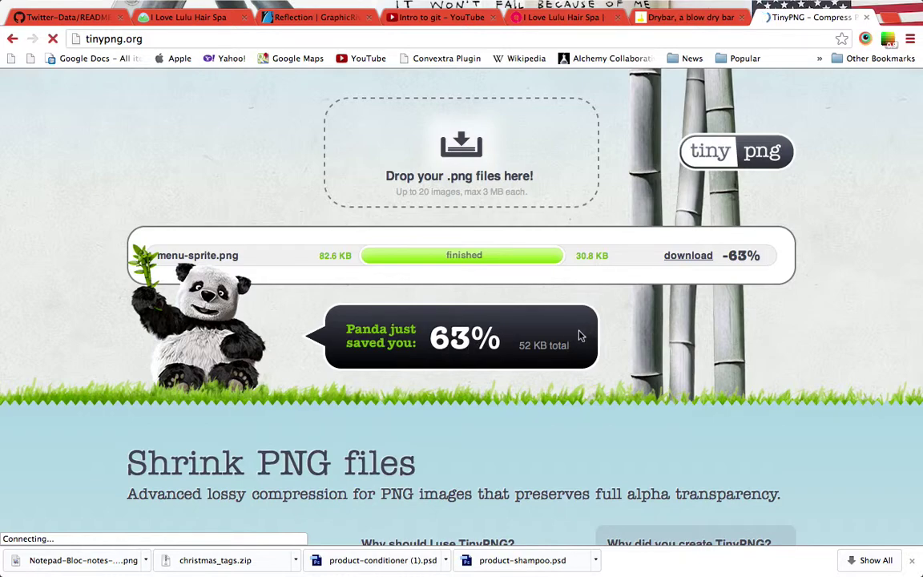
pyautogui.click(688, 257)
# - Switch to Finder and compare the previews of the original menu-sprite.png and the compressed menu-sprite (1).png
pyautogui.hotkey('ctrl', 'Left')
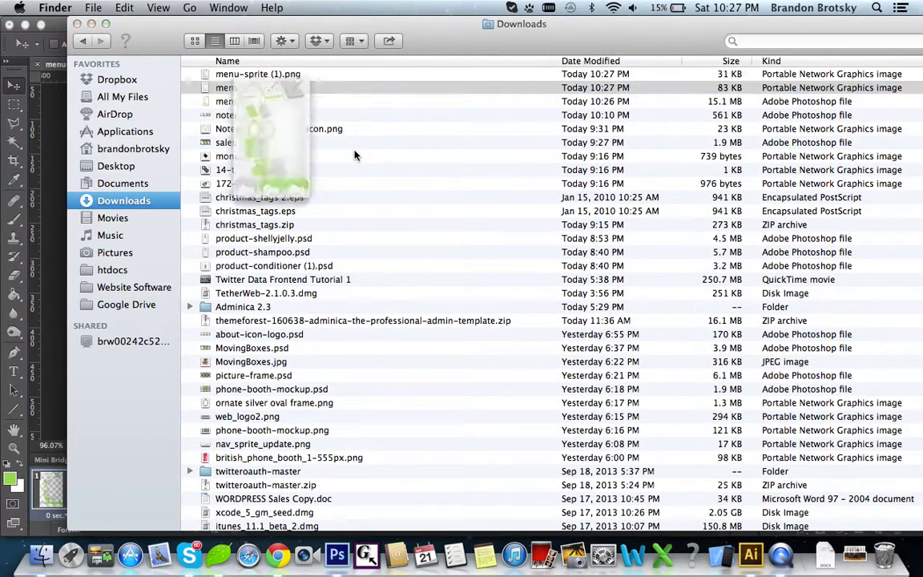
pyautogui.press('Up')
pyautogui.press('Down')
pyautogui.press('Up')
pyautogui.press('Down')
pyautogui.press('Up')
pyautogui.press('Down')
pyautogui.press('Up')
pyautogui.press('Down')
pyautogui.press('Up')
pyautogui.press('Up')
pyautogui.press('Down')
pyautogui.press('Up')
pyautogui.press('space')
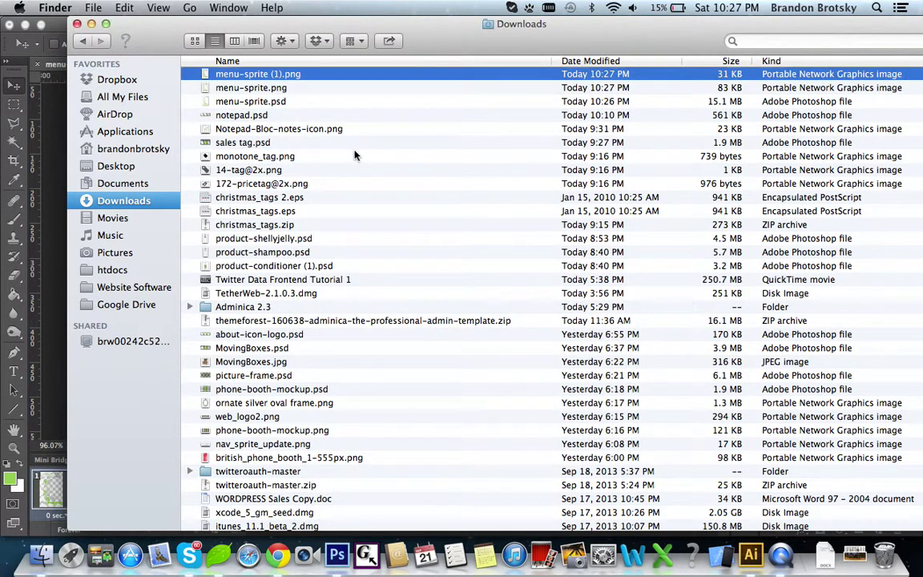
# - Move the uncompressed menu-sprite.png to the Trash and rename menu-sprite (1).png as menu-sprite.png
pyautogui.moveTo(262, 87); pyautogui.dragTo(888, 538)
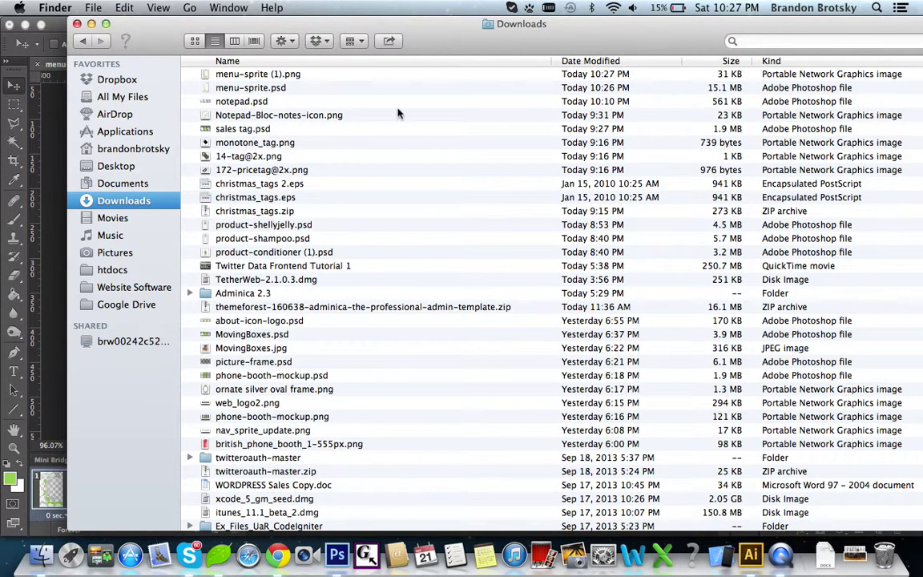
pyautogui.click(325, 78)
pyautogui.press('Return')
pyautogui.press('Right')
pyautogui.press('BackSpace')
pyautogui.press('BackSpace')
pyautogui.press('BackSpace')
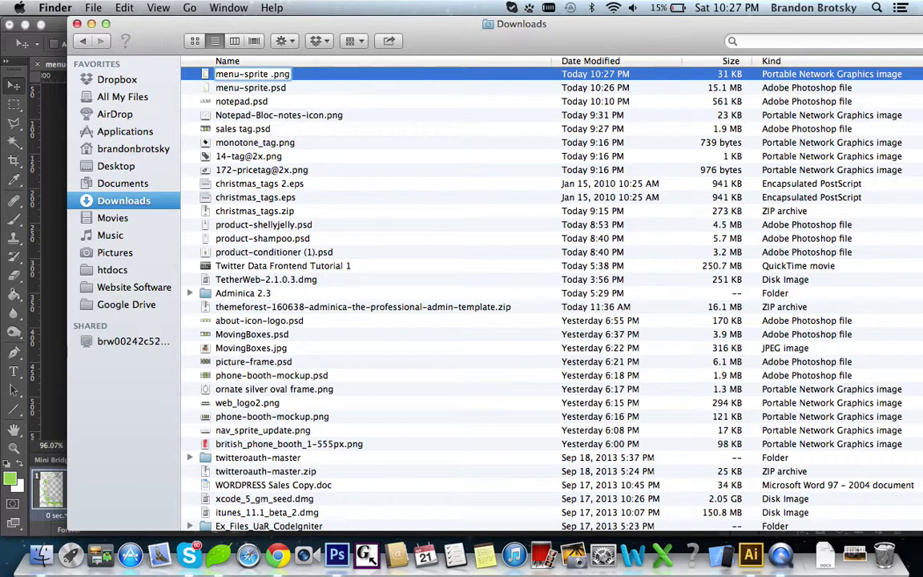
pyautogui.press('Return')
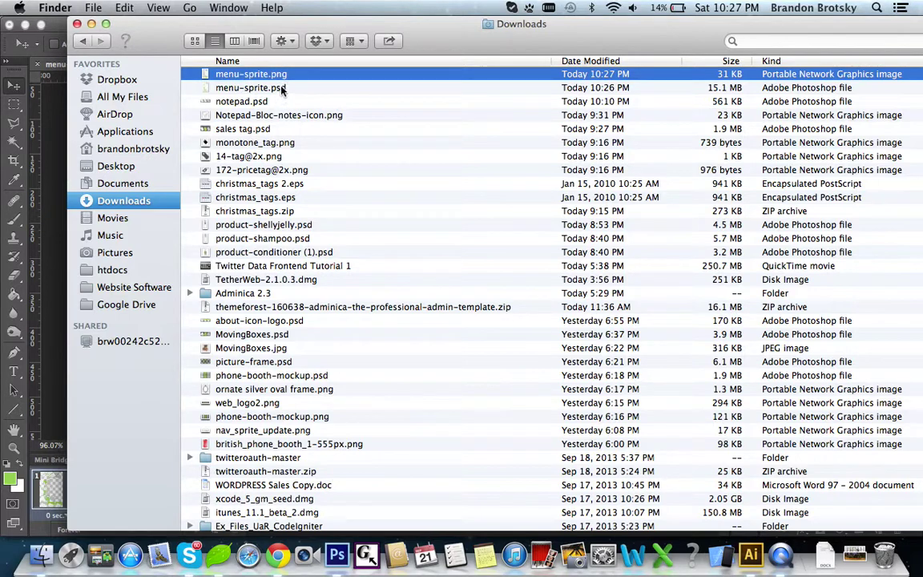